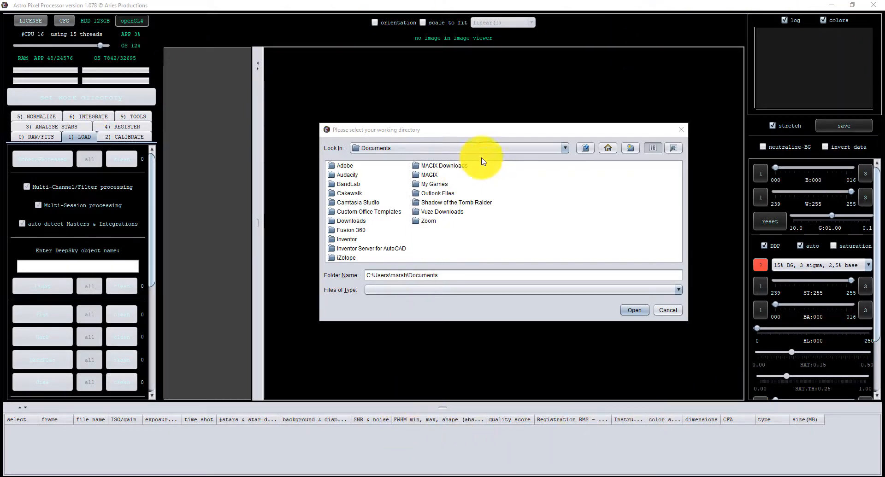
# Set the working directory to the APP folder on the local C: disk.
pyautogui.click(526, 149)
pyautogui.scroll(2, 424, 180)
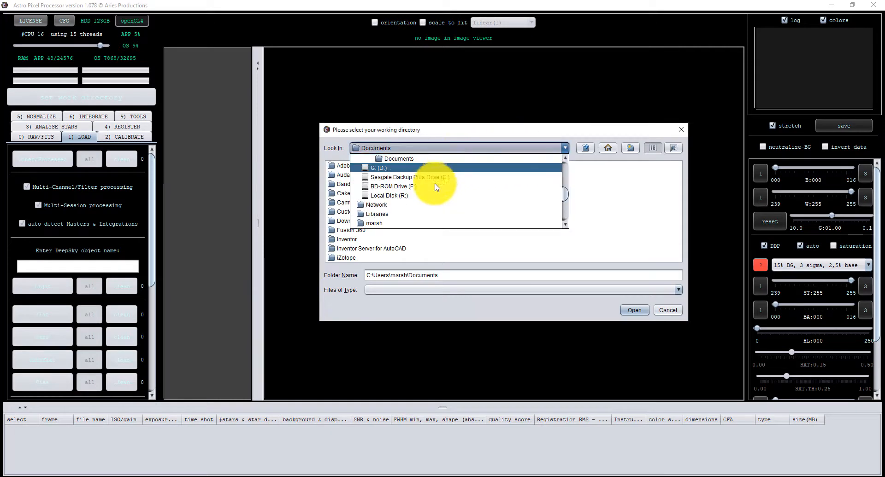
pyautogui.click(396, 161)
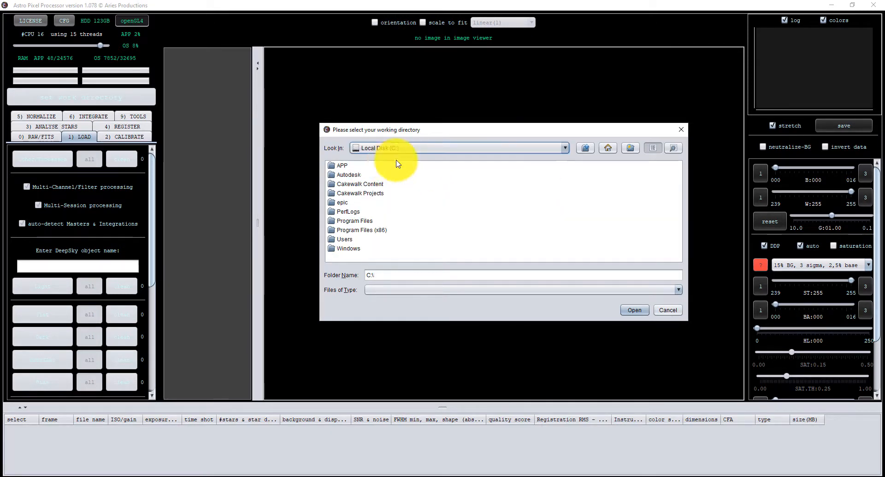
pyautogui.doubleClick(351, 165)
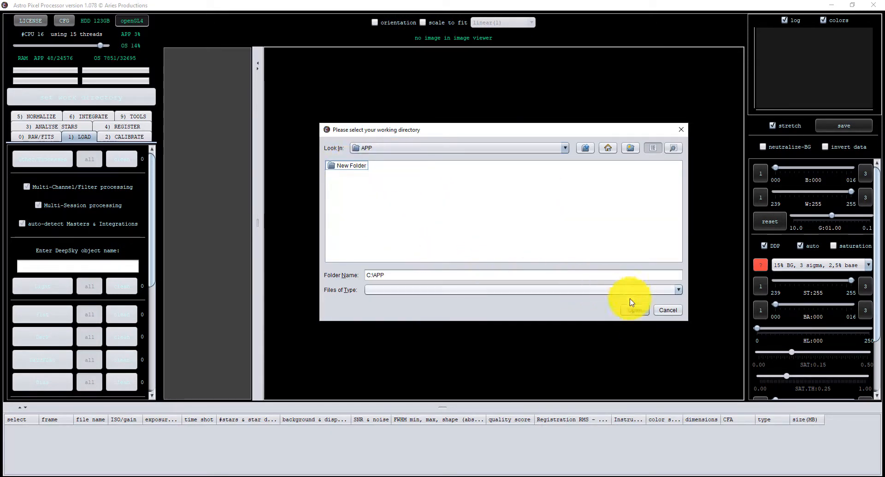
pyautogui.click(630, 311)
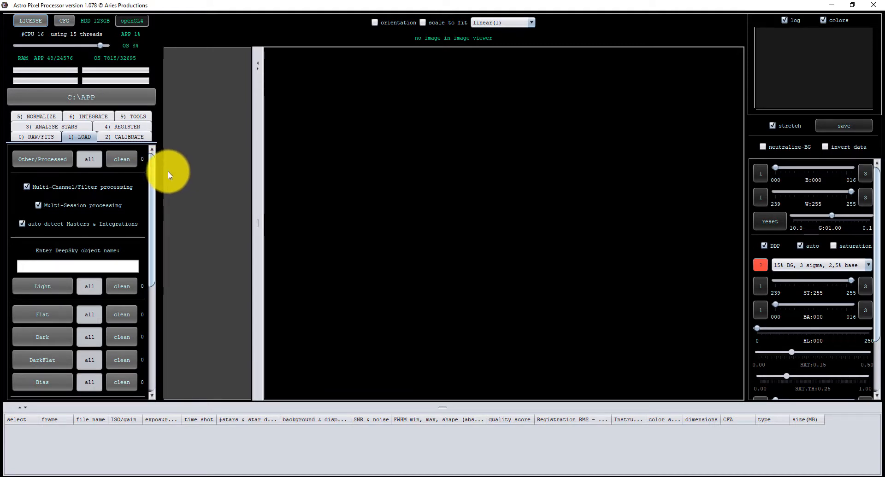
# In the RAW/FITS settings, enable force Bayer CFA and set the Bayer pattern to RGGB.
pyautogui.click(37, 138)
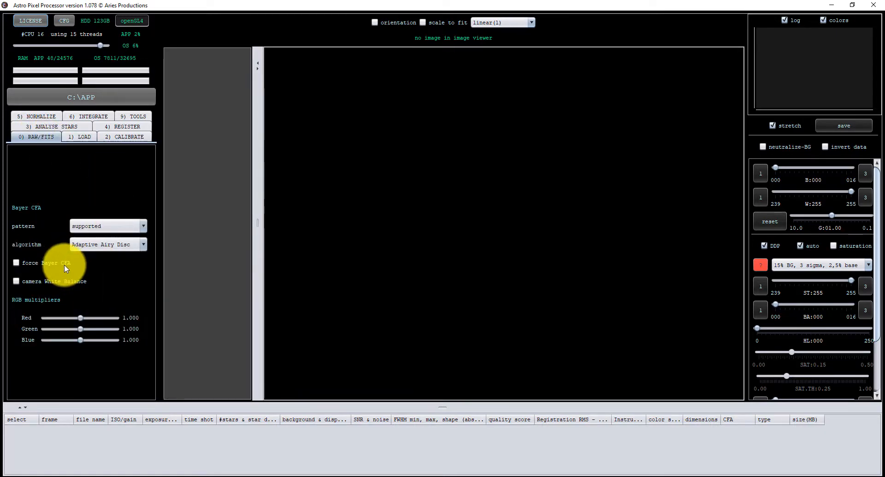
pyautogui.moveTo(65, 269)
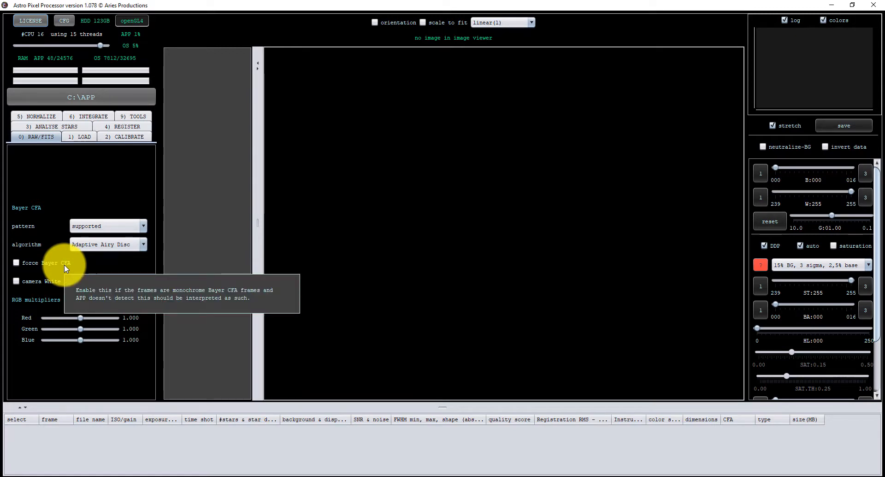
pyautogui.click(28, 266)
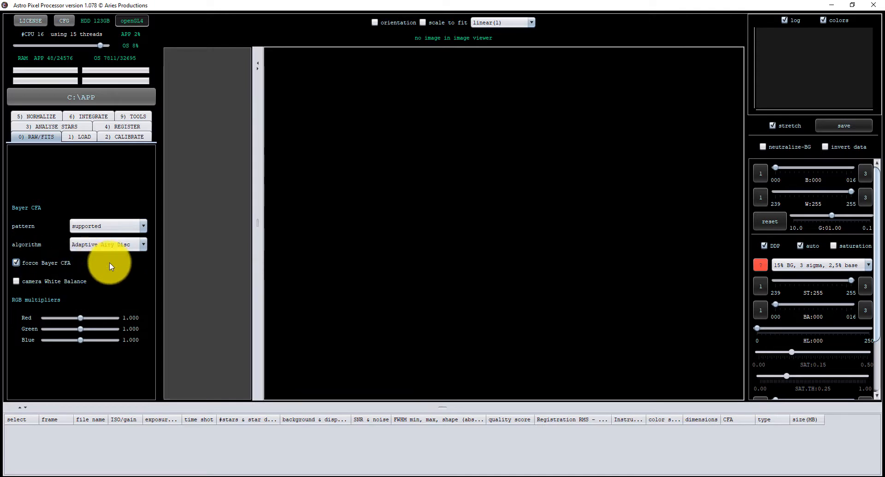
pyautogui.click(143, 228)
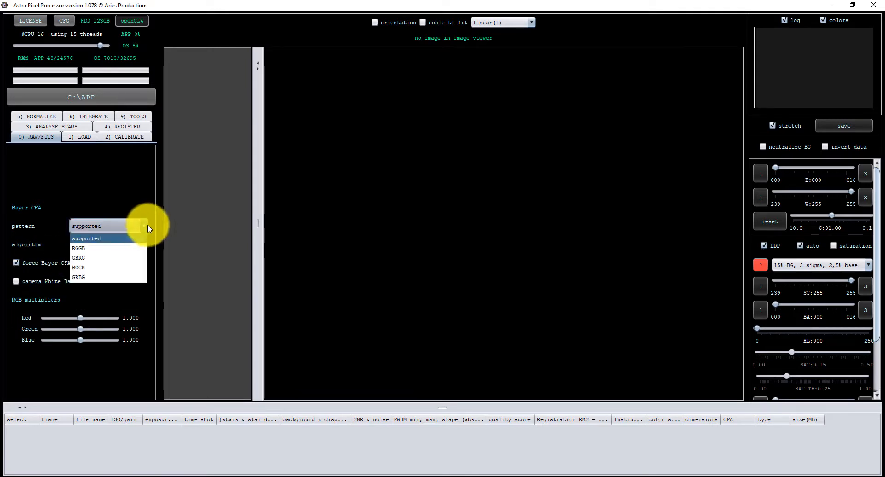
pyautogui.click(80, 249)
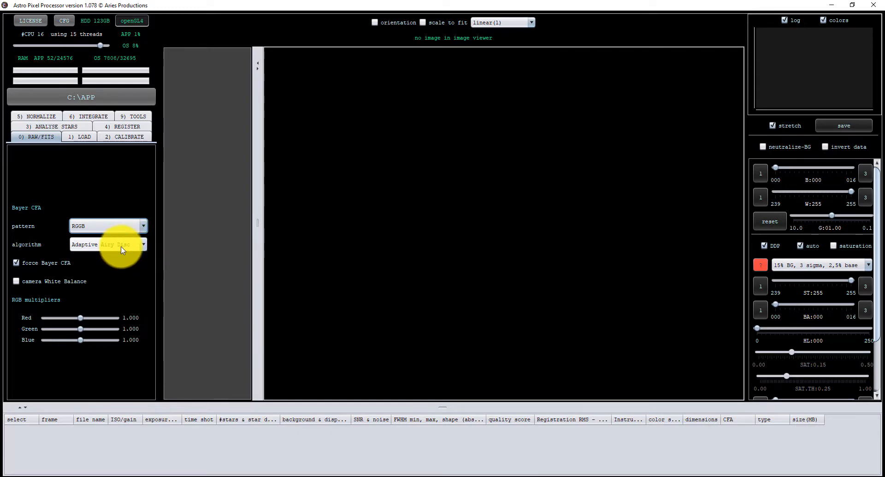
# Look through the available Bayer CFA algorithms and choose Adaptive Airy Disc.
pyautogui.click(143, 245)
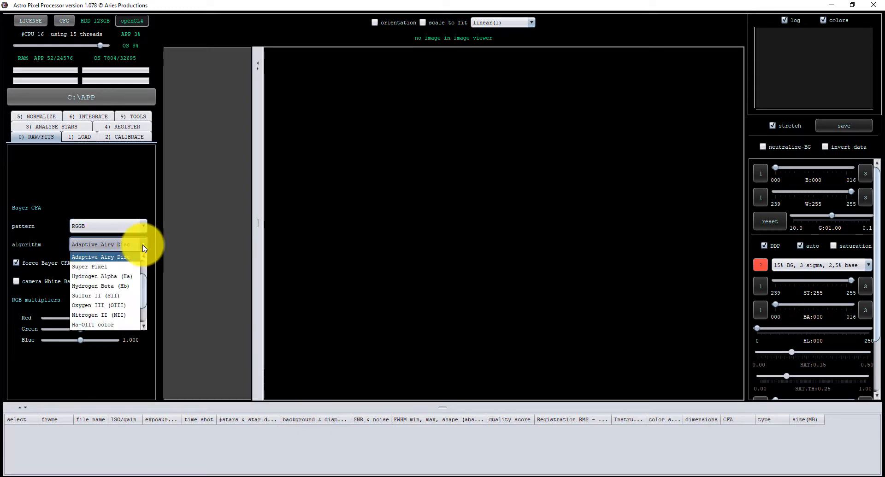
pyautogui.scroll(-5, 134, 295)
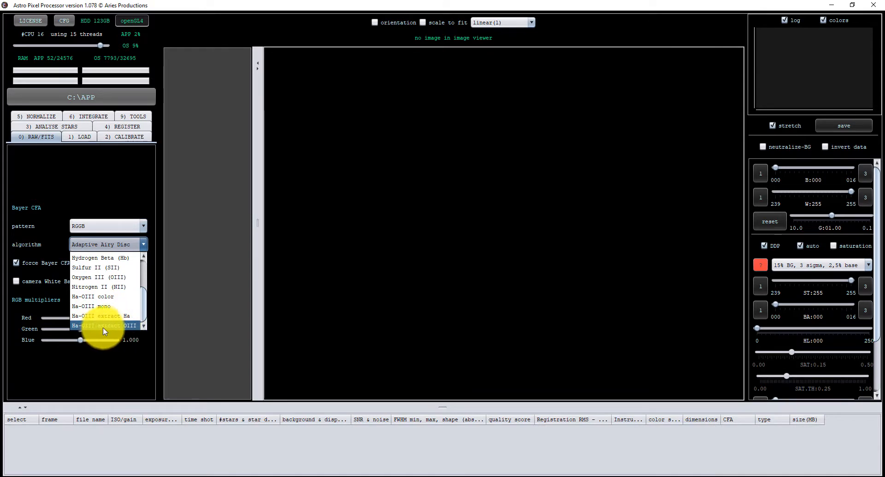
pyautogui.scroll(2, 120, 323)
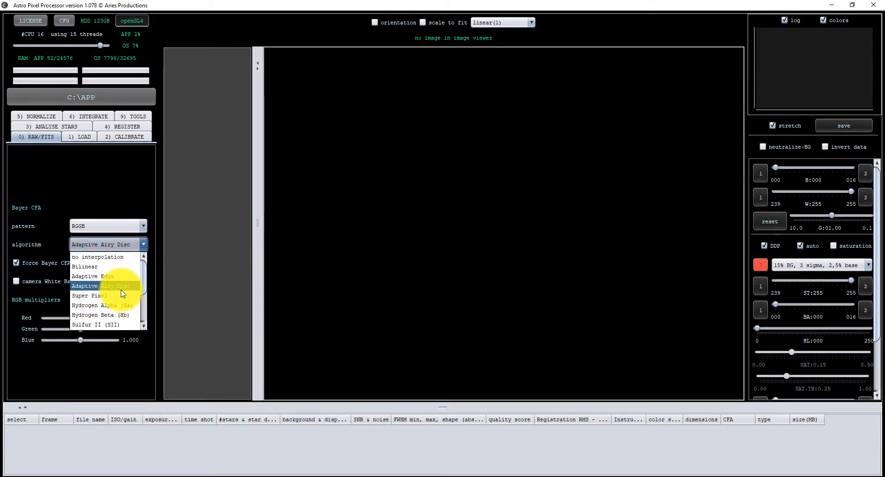
pyautogui.click(113, 286)
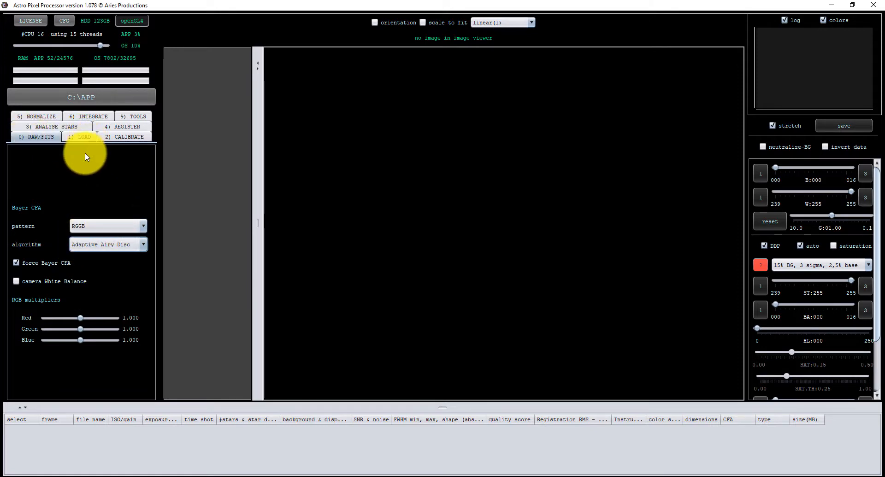
# Turn off Multi-Channel/Filter processing and Multi-Session processing in the loading options.
pyautogui.click(78, 138)
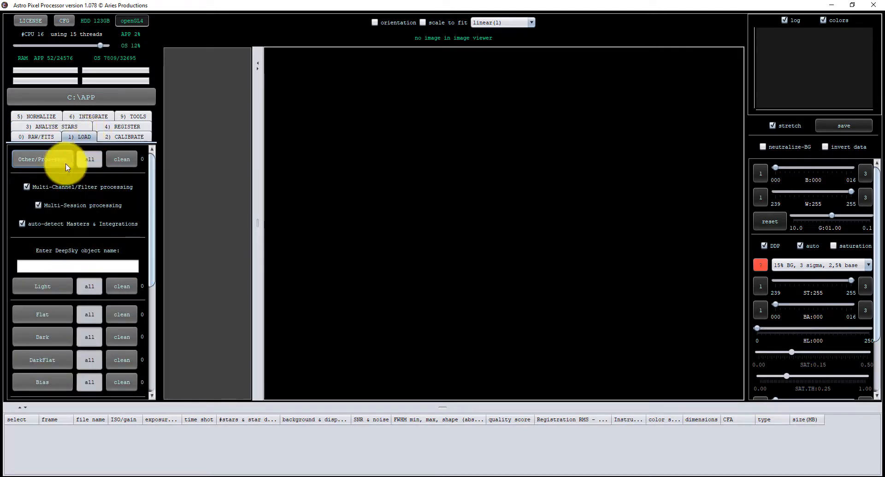
pyautogui.click(26, 187)
pyautogui.click(38, 205)
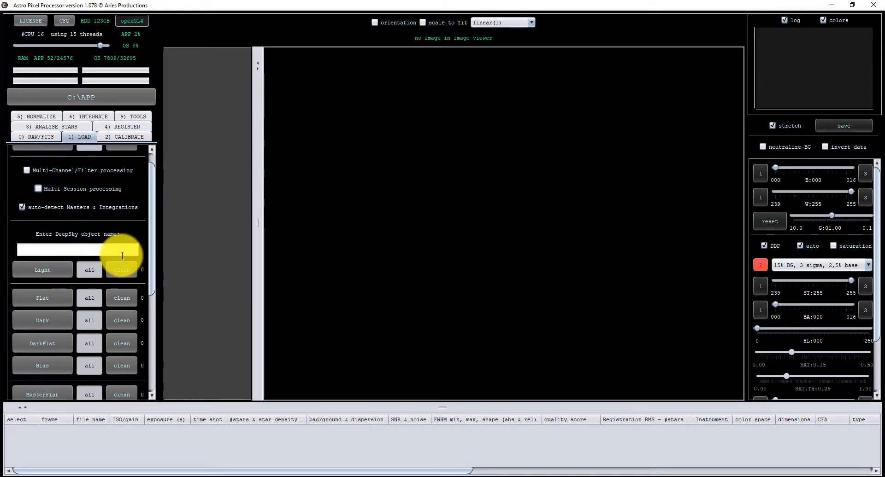
pyautogui.moveTo(121, 255)
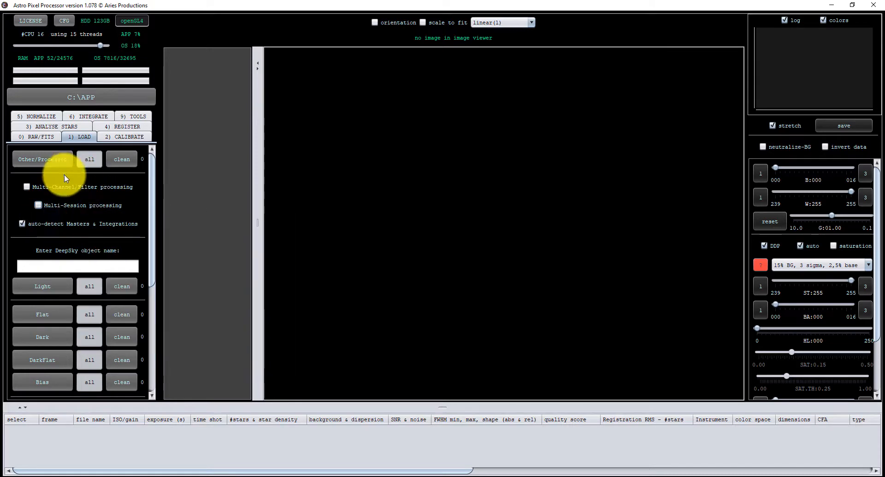
pyautogui.moveTo(44, 205)
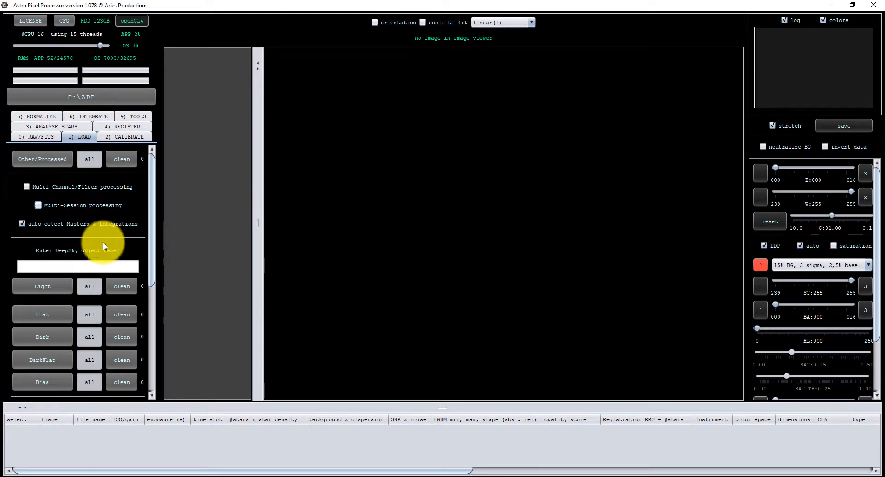
# Through the MasterFlat selection, load MDF-ISO_gain_175.0-exp_exp_0.4s-50subs-ZWO_ASI183MC_Pro-5496x3672-AR_8.0_4.0-avg.fits from the APP folder.
pyautogui.scroll(-1, 124, 255)
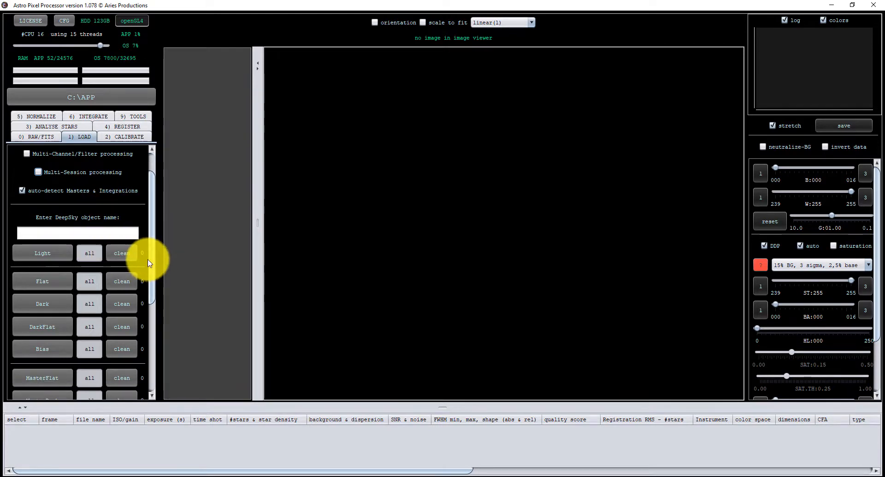
pyautogui.scroll(-1, 97, 271)
pyautogui.scroll(-2, 97, 271)
pyautogui.scroll(2, 93, 262)
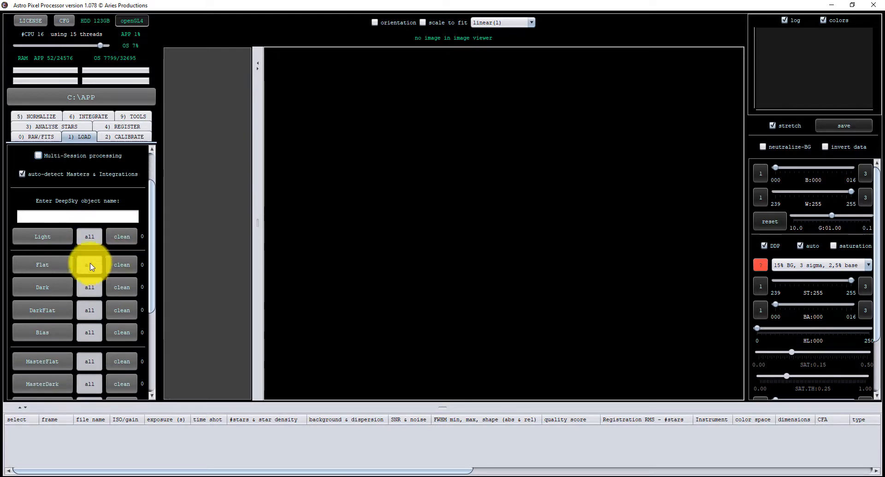
pyautogui.scroll(-3, 55, 258)
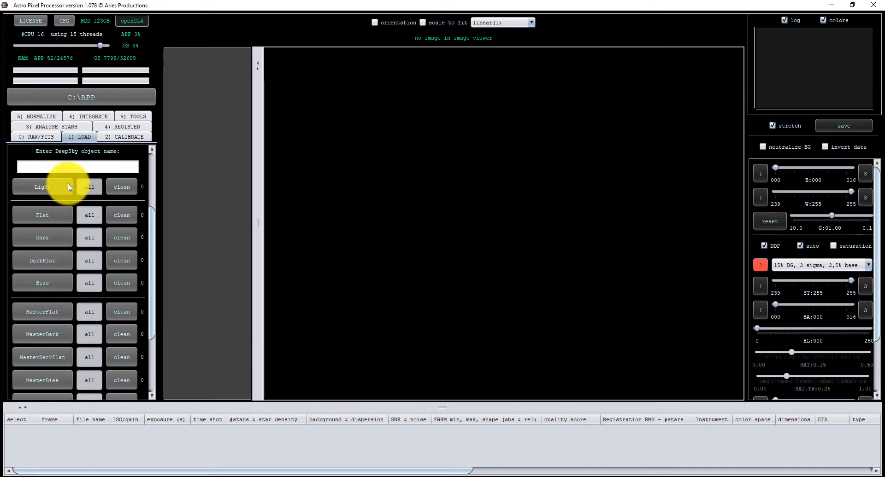
pyautogui.click(39, 314)
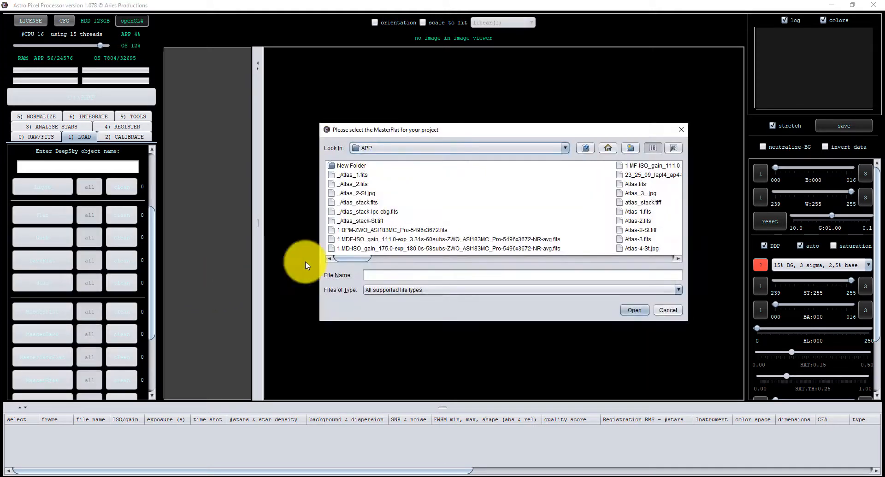
pyautogui.moveTo(352, 259); pyautogui.dragTo(476, 253)
pyautogui.click(475, 240)
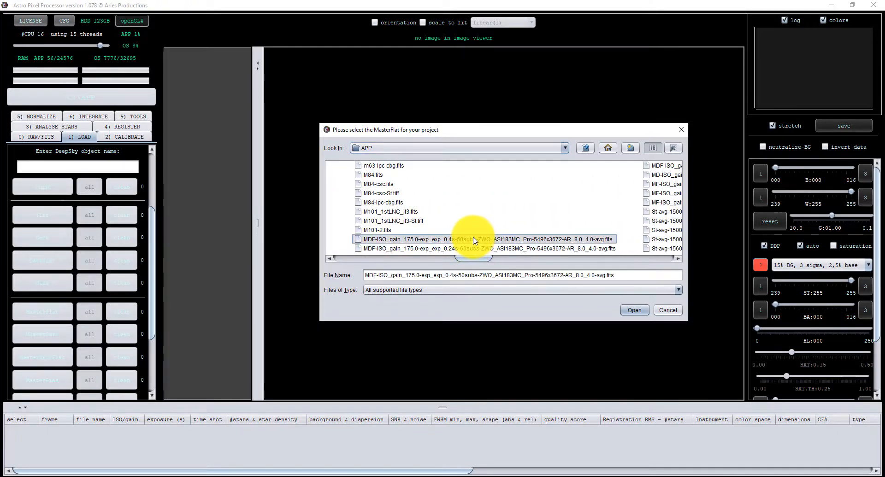
pyautogui.doubleClick(474, 240)
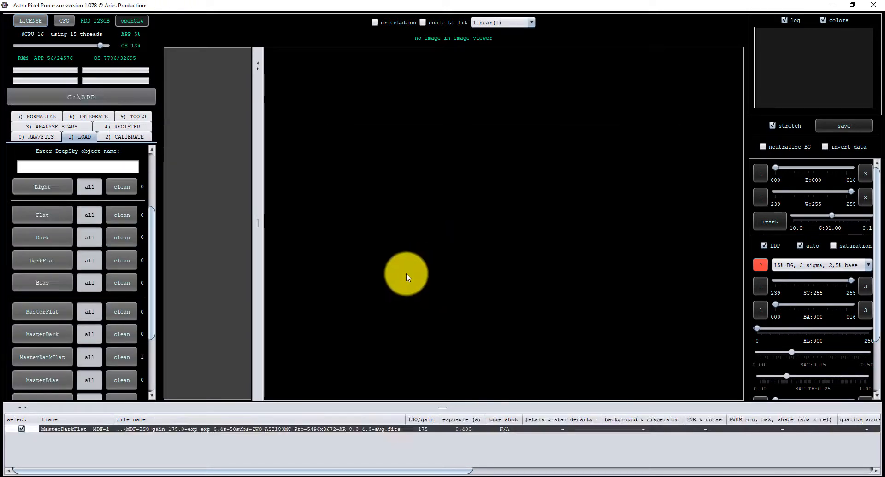
# Load 1 MD-ISO_gain_175.0-exp_180.0s-58subs-ZWO_ASI183MC_Pro-5496x3672-NR-avg.fits as the MasterDark, browsing the APP folder in detailed view.
pyautogui.click(41, 339)
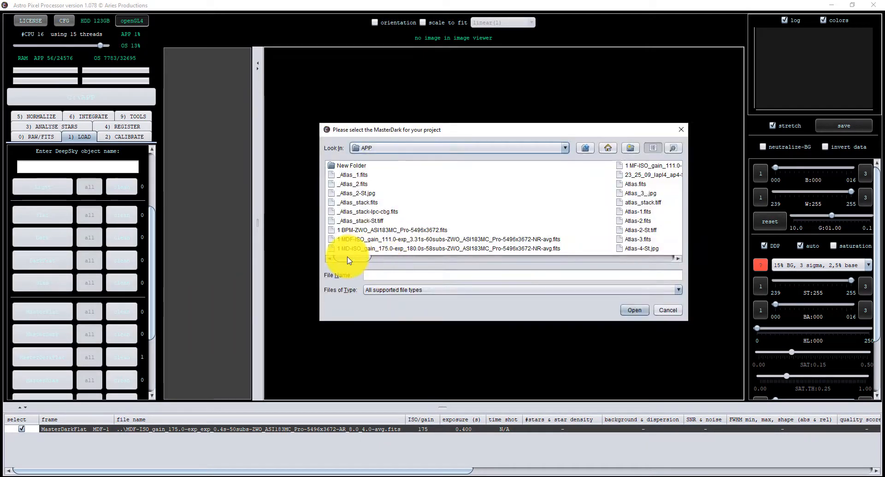
pyautogui.click(673, 147)
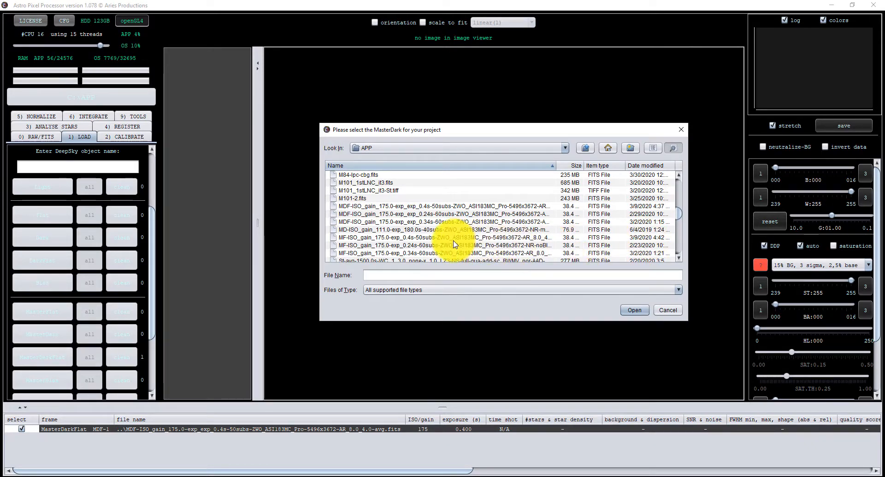
pyautogui.scroll(10, 452, 247)
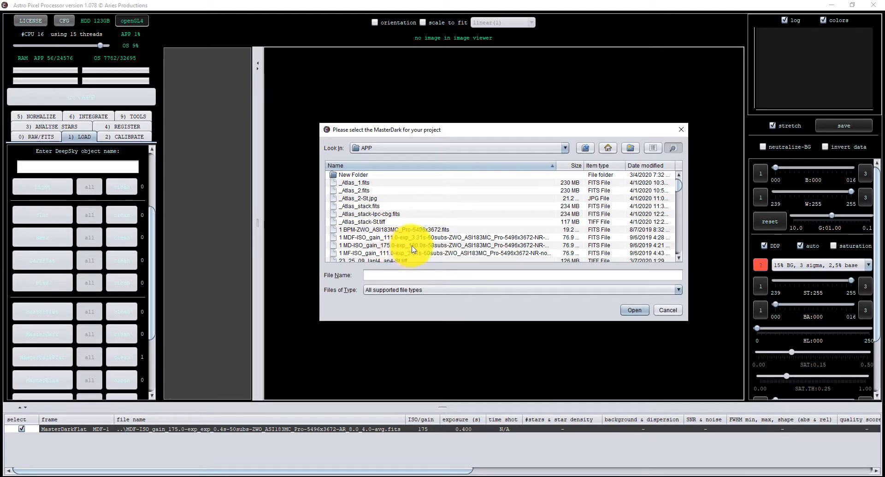
pyautogui.doubleClick(396, 247)
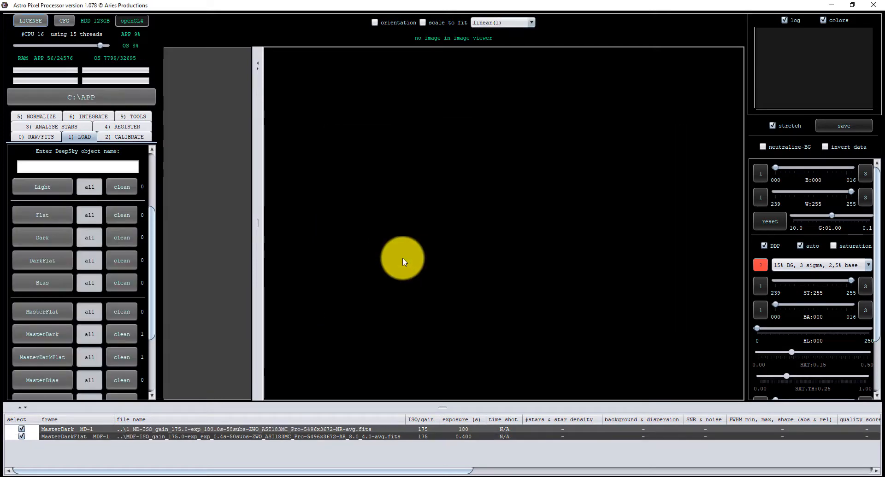
# Load MDF-ISO_gain_175.0-exp_exp_0.4s-50subs-ZWO_ASI183MC_Pro-5496x3672-AR_8.0_4.0-avg.fits as the MasterDarkFlat.
pyautogui.click(46, 362)
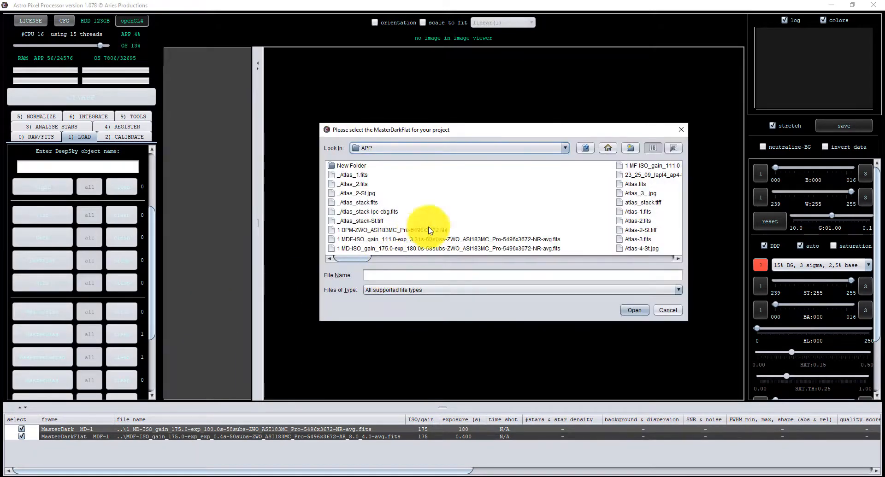
pyautogui.scroll(-4, 510, 219)
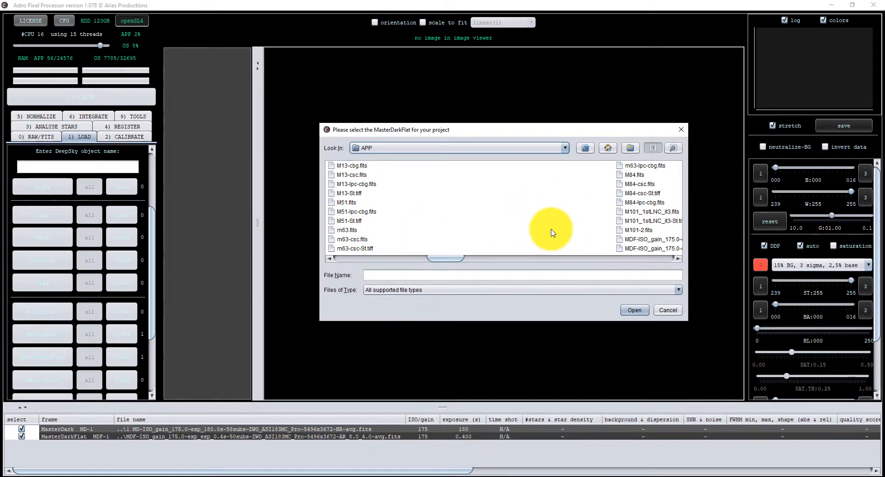
pyautogui.scroll(2, 551, 232)
pyautogui.scroll(-2, 594, 249)
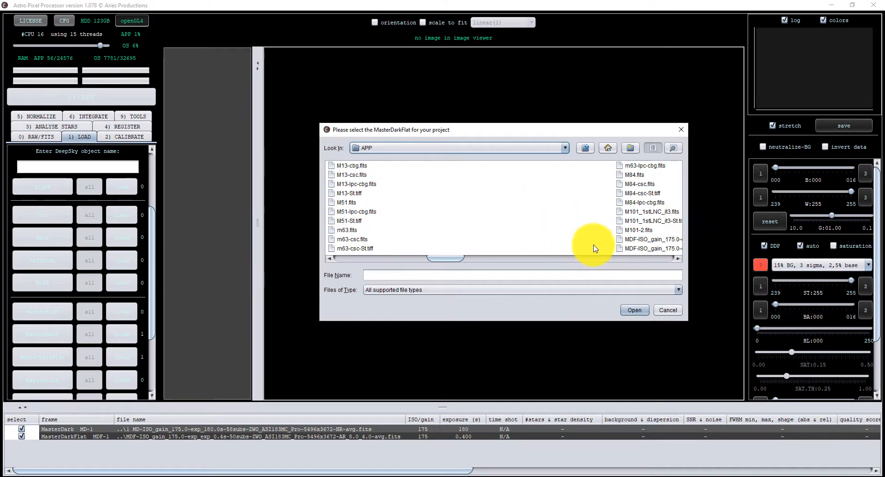
pyautogui.scroll(-2, 594, 249)
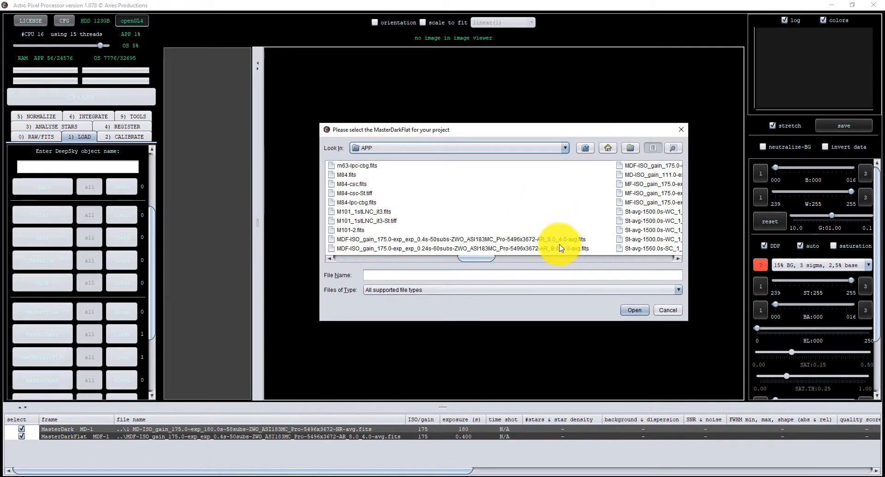
pyautogui.click(410, 240)
pyautogui.doubleClick(411, 243)
# Load 1 BPM-ZWO_ASI183MC_Pro-5496x3672.fits from the APP folder as the bad pixel map.
pyautogui.scroll(-2, 113, 346)
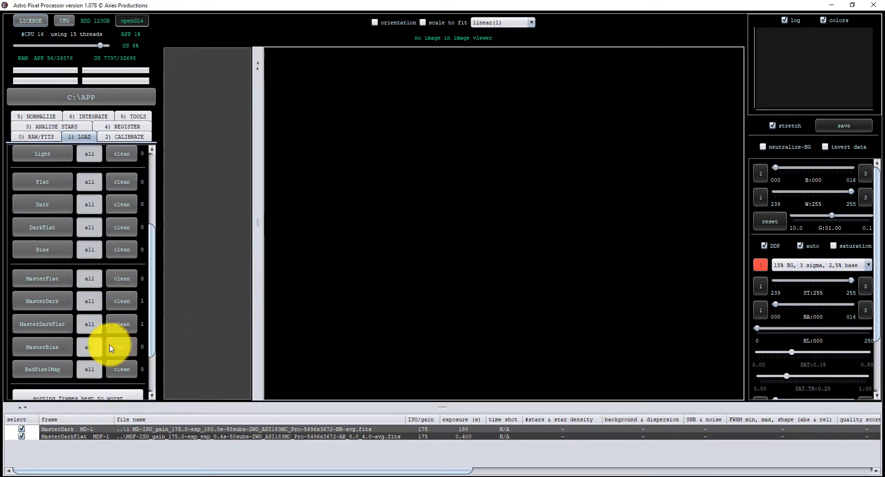
pyautogui.click(41, 370)
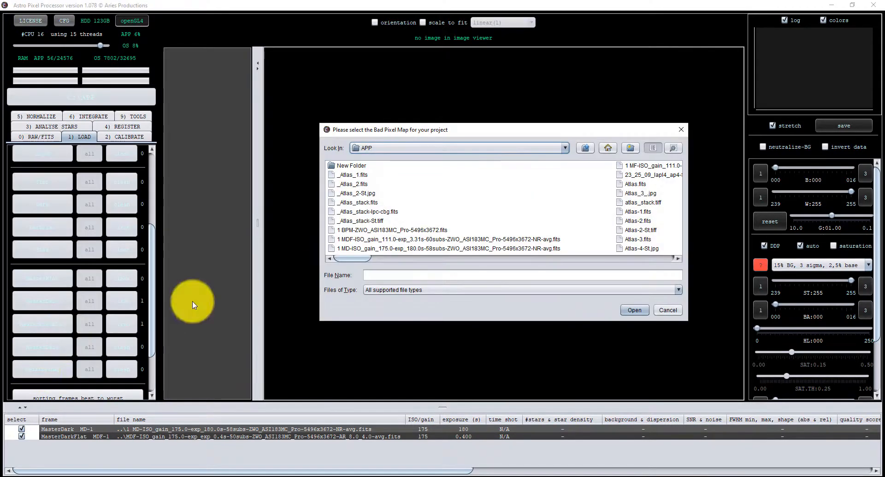
pyautogui.doubleClick(353, 231)
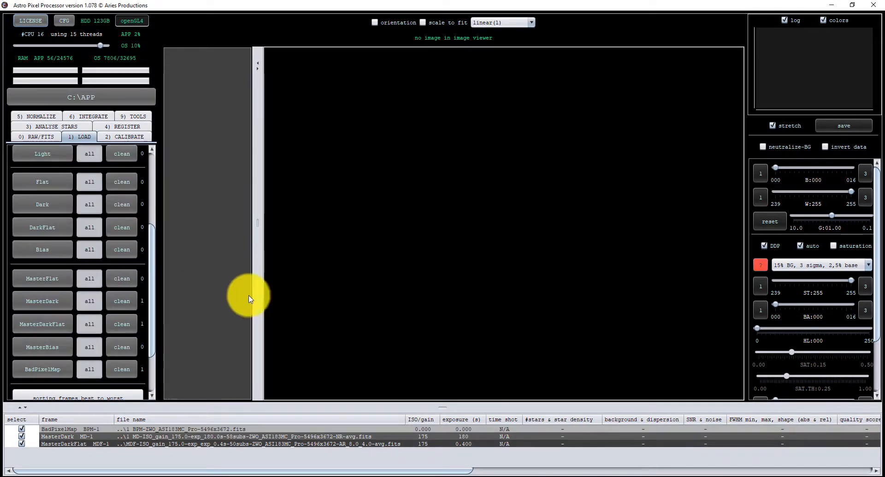
pyautogui.scroll(-3, 112, 365)
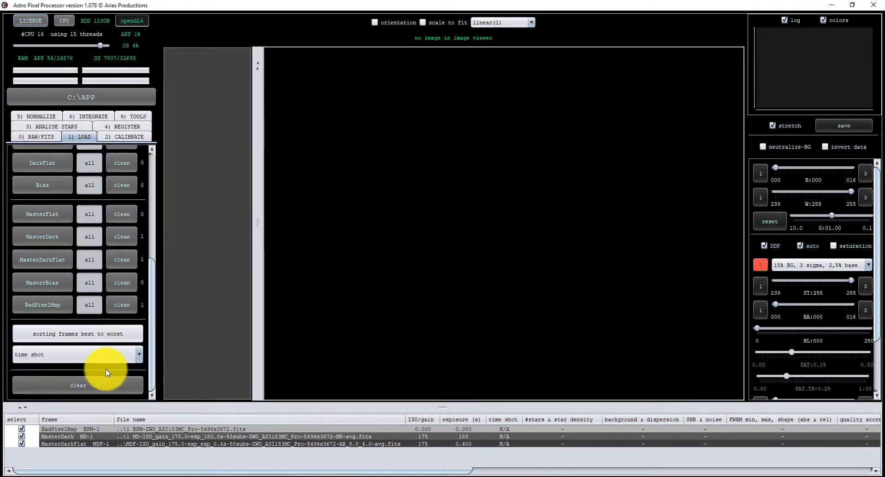
# Load all the ngc 7023 light frames from SharpCap Captures\2020 ngc 7023 on the Seagate Backup Plus Drive (E:).
pyautogui.scroll(4, 134, 372)
pyautogui.scroll(2, 133, 371)
pyautogui.scroll(-3, 42, 295)
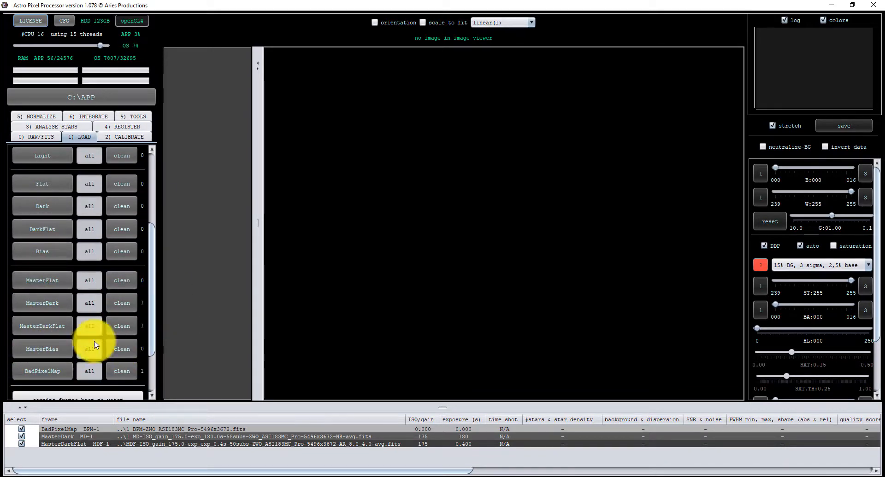
pyautogui.scroll(5, 53, 340)
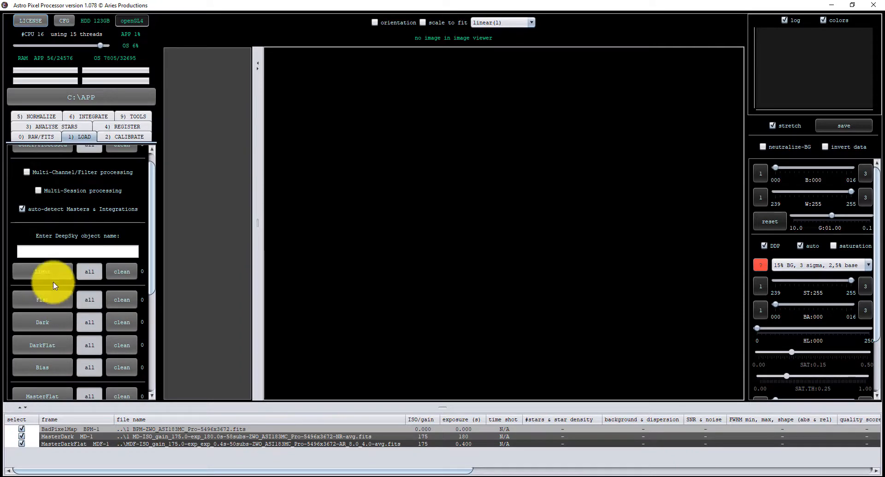
pyautogui.click(58, 271)
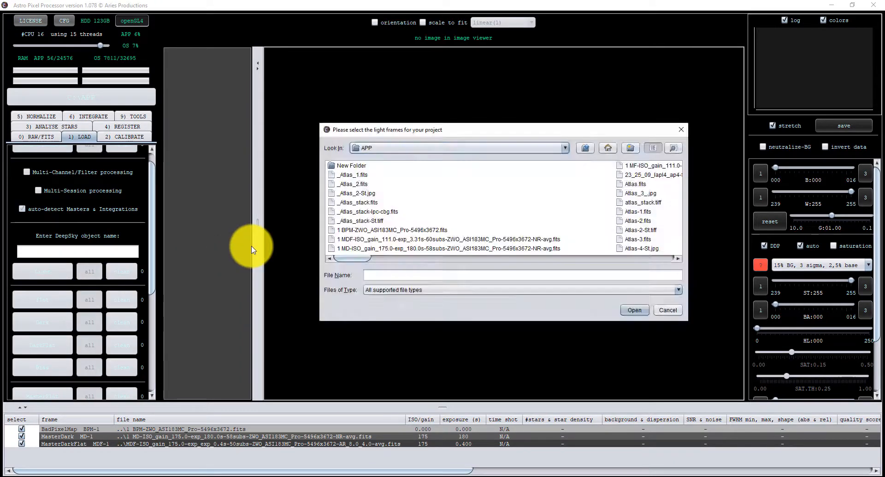
pyautogui.click(411, 153)
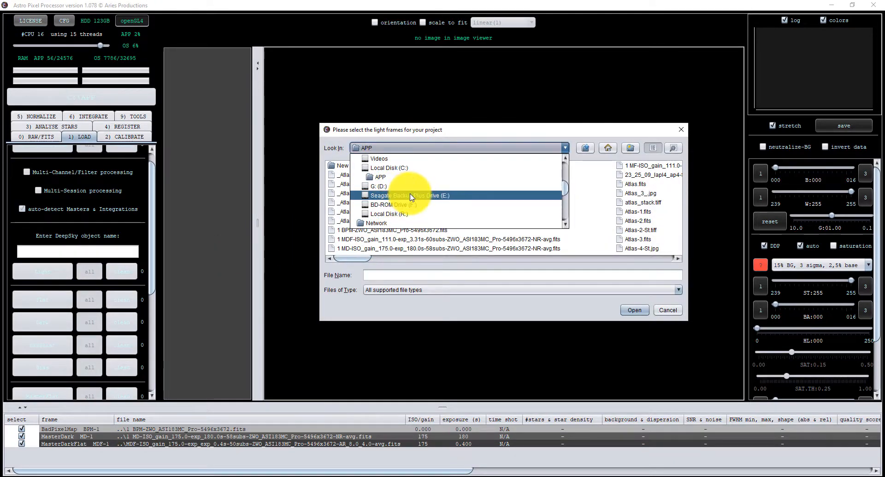
pyautogui.click(408, 196)
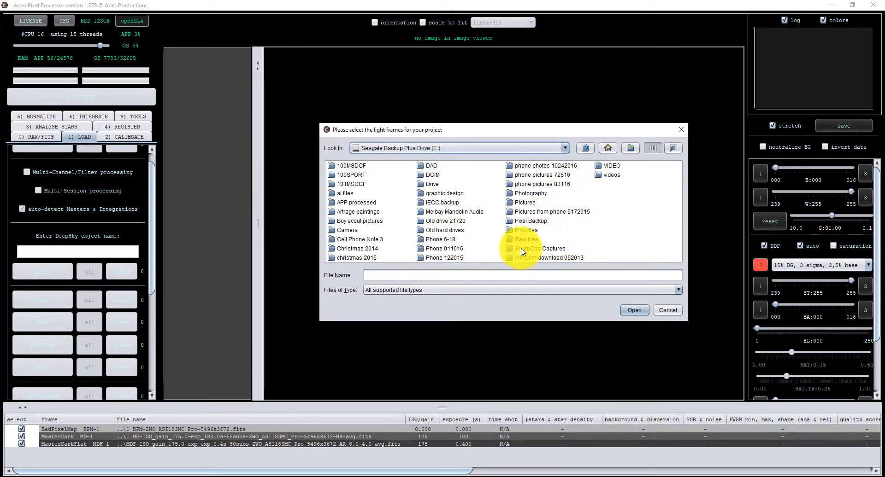
pyautogui.doubleClick(533, 251)
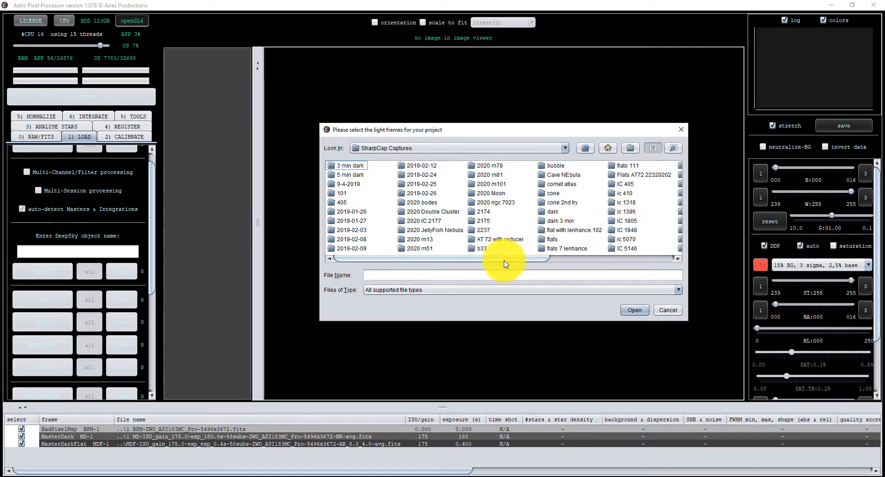
pyautogui.moveTo(490, 262); pyautogui.dragTo(561, 277)
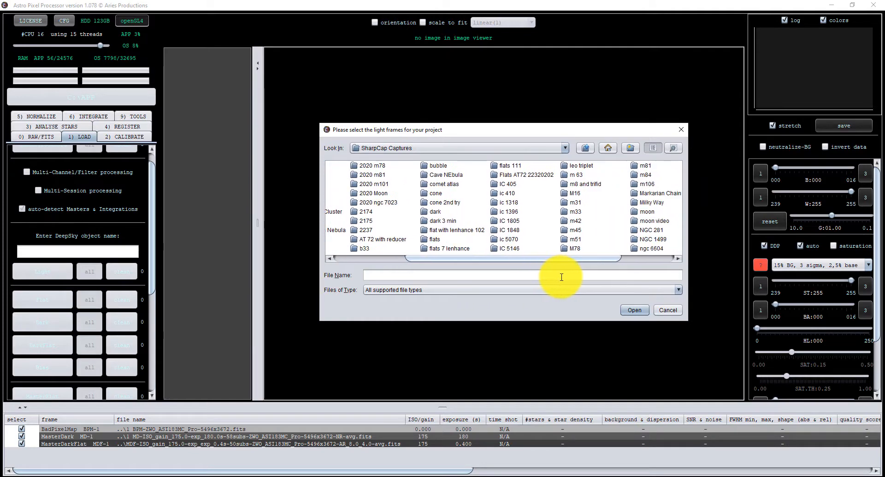
pyautogui.doubleClick(389, 202)
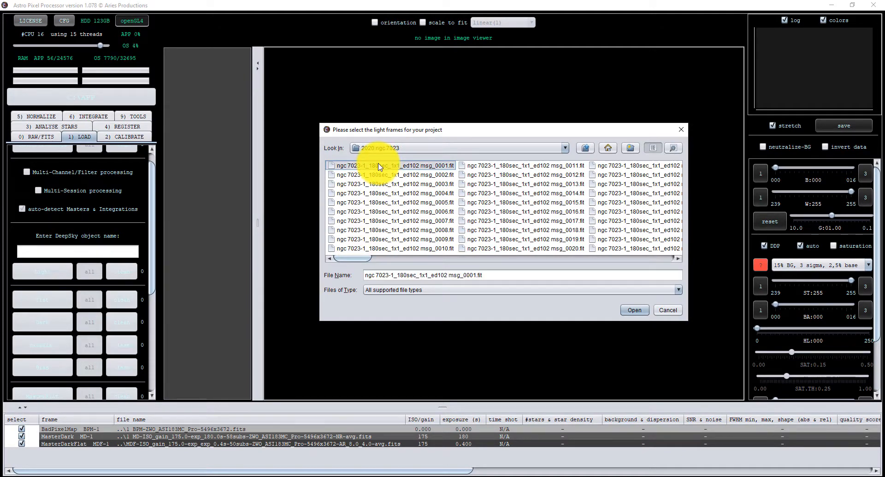
pyautogui.hotkey('ctrl', 'a')
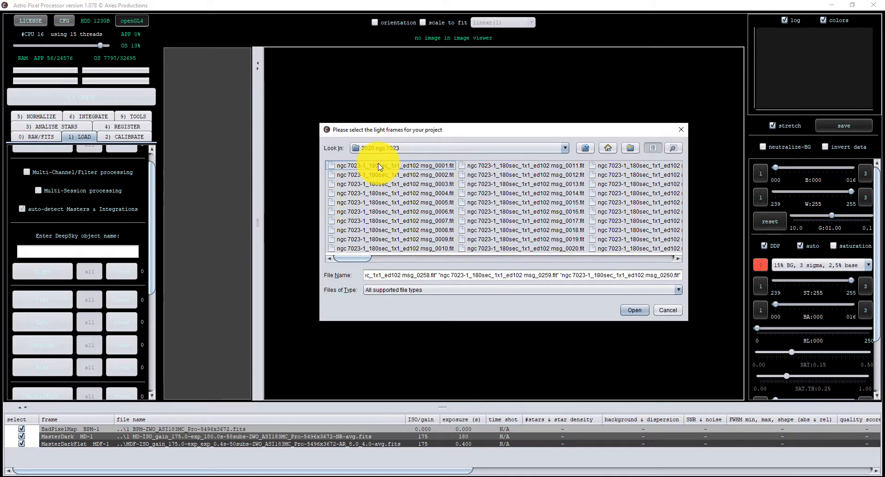
pyautogui.click(634, 314)
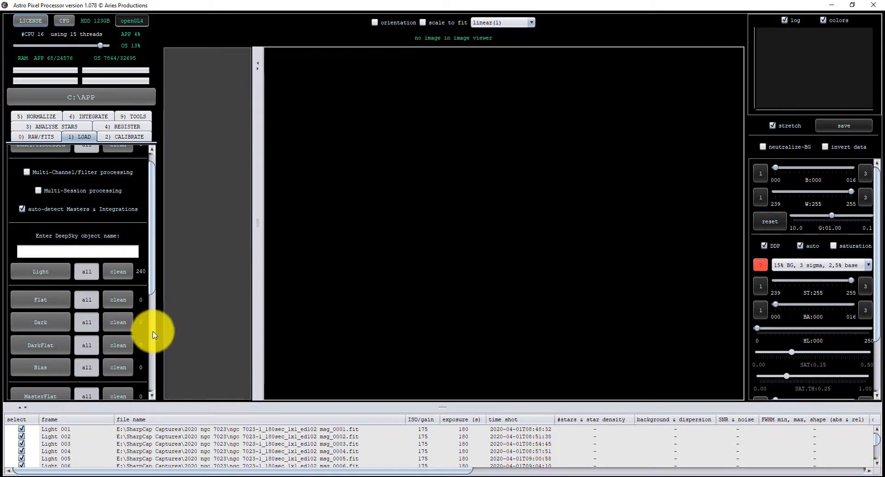
# Preview light frame msg_0003.fit and enable background neutralization for the image display.
pyautogui.click(149, 445)
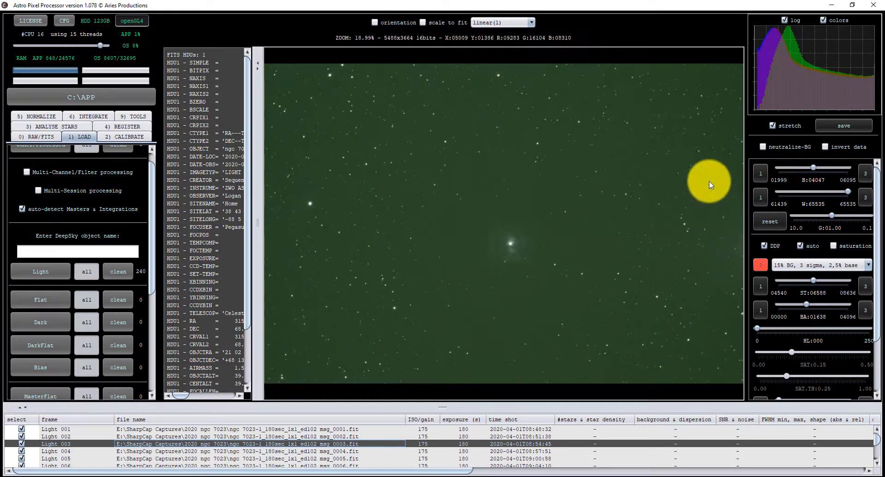
pyautogui.click(764, 148)
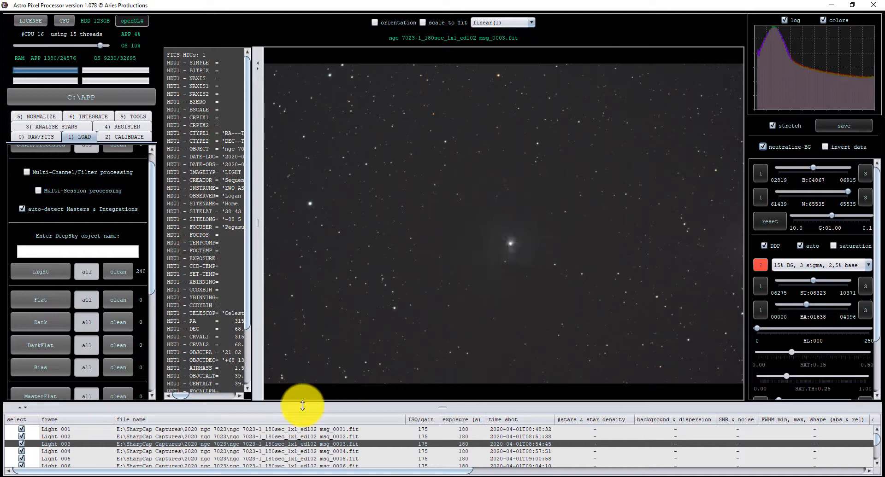
# Preview light frames msg_0029.fit and msg_0043.fit, and check the rest of the frame list through to the master calibration files.
pyautogui.scroll(-8, 259, 457)
pyautogui.click(261, 457)
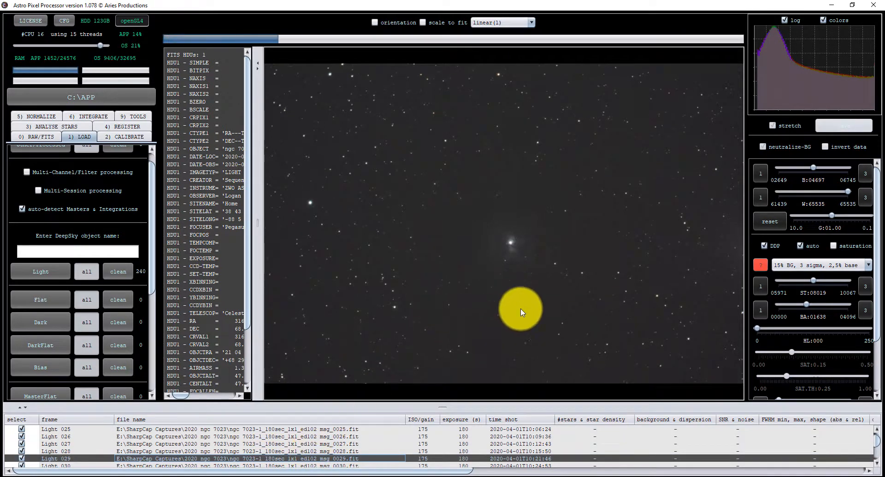
pyautogui.scroll(-3, 236, 449)
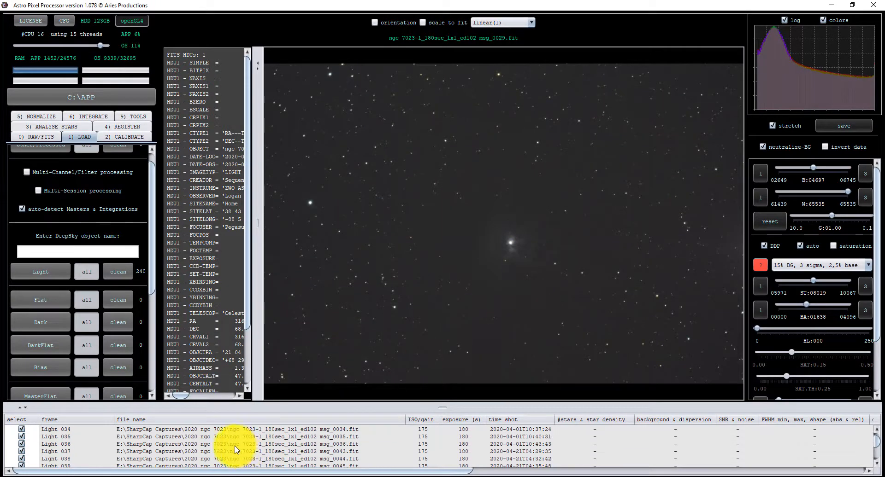
pyautogui.click(225, 453)
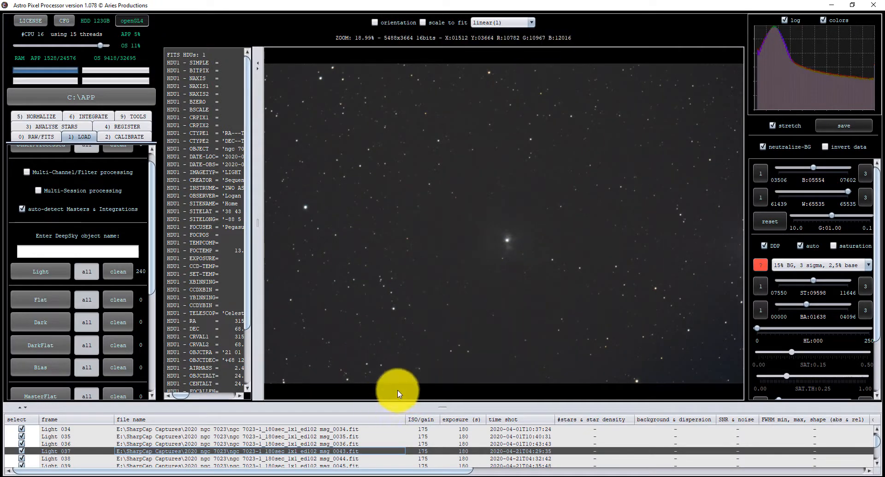
pyautogui.scroll(-3, 265, 443)
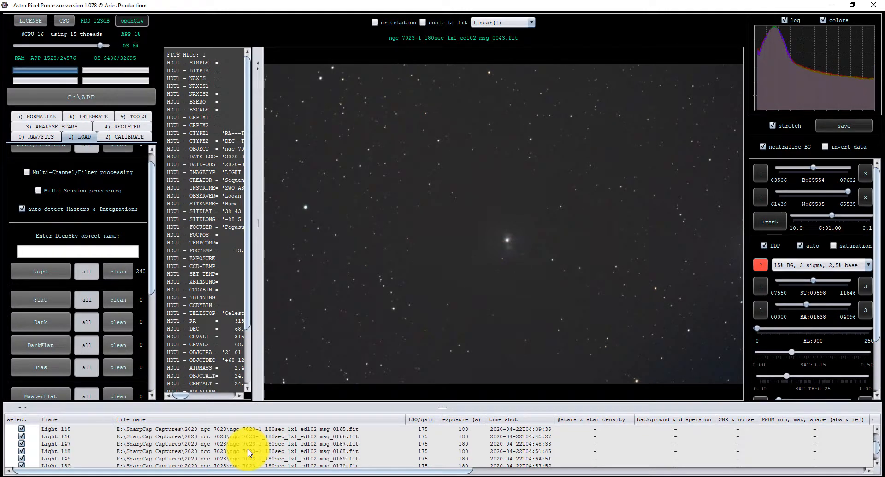
pyautogui.scroll(-3, 248, 453)
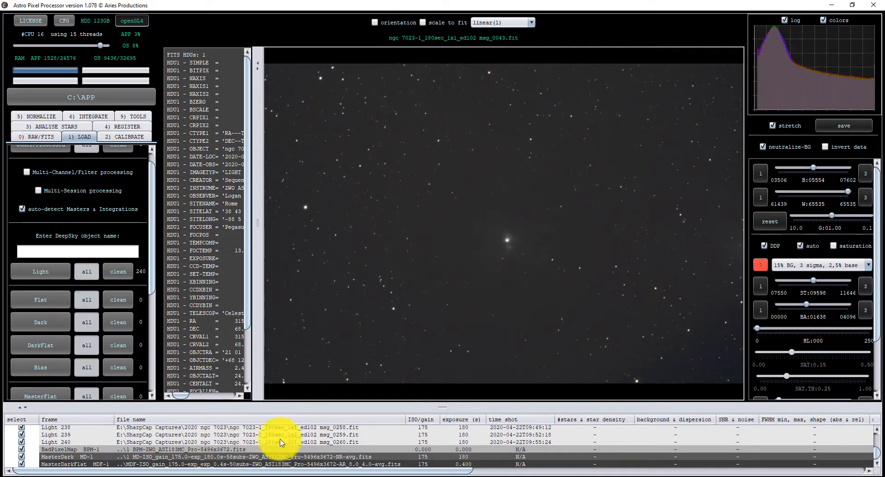
pyautogui.scroll(-1, 271, 386)
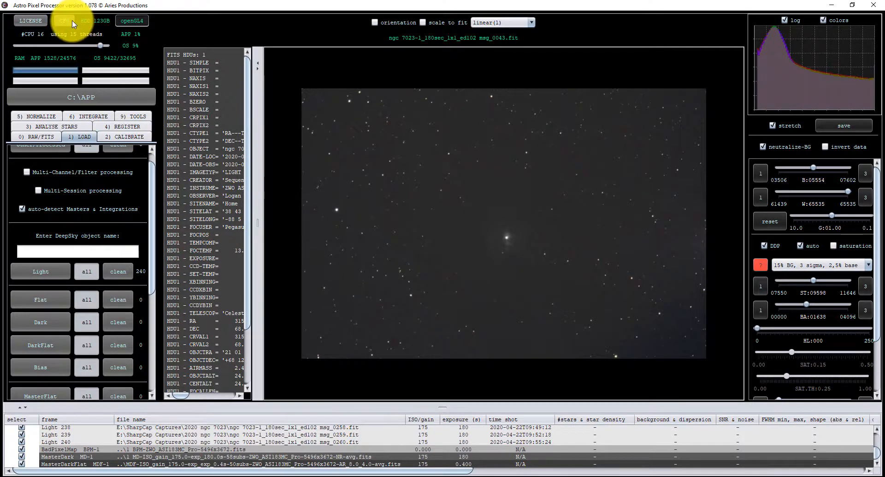
# Examine the calibration settings for MasterDarkFlat, MasterDark, MasterFlat and BadPixelMap.
pyautogui.click(120, 139)
pyautogui.scroll(-2, 106, 247)
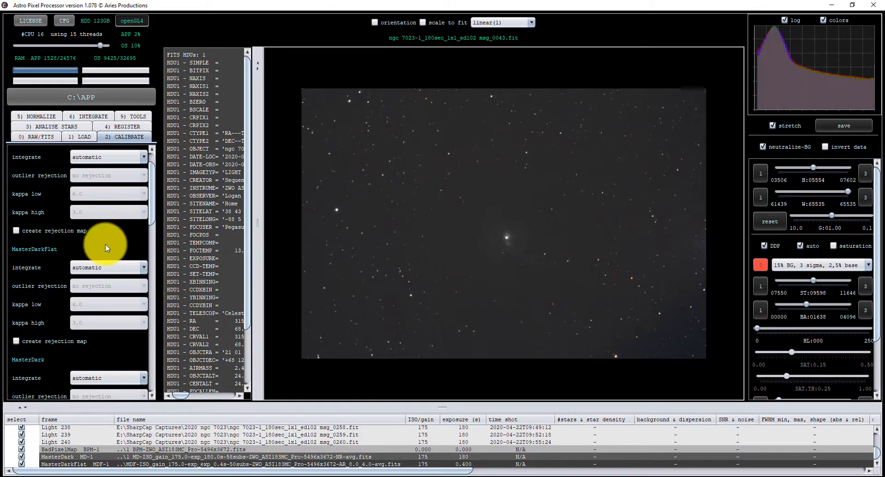
pyautogui.scroll(-15, 106, 247)
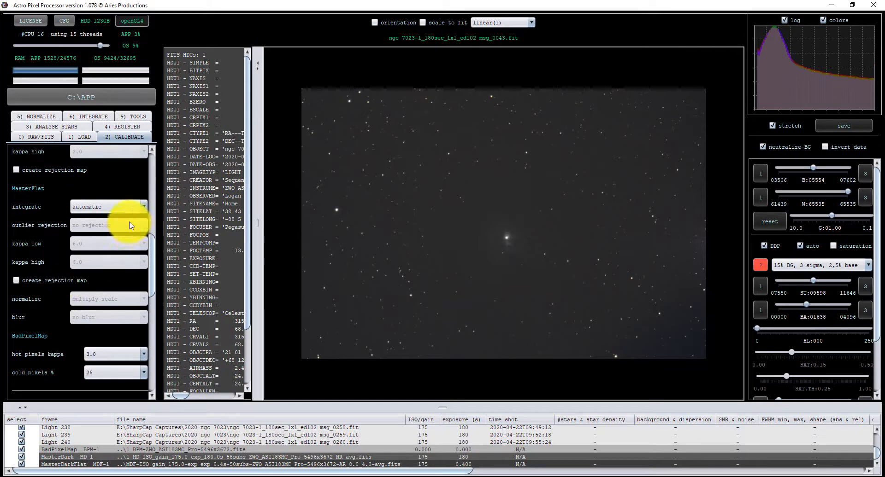
pyautogui.scroll(15, 40, 268)
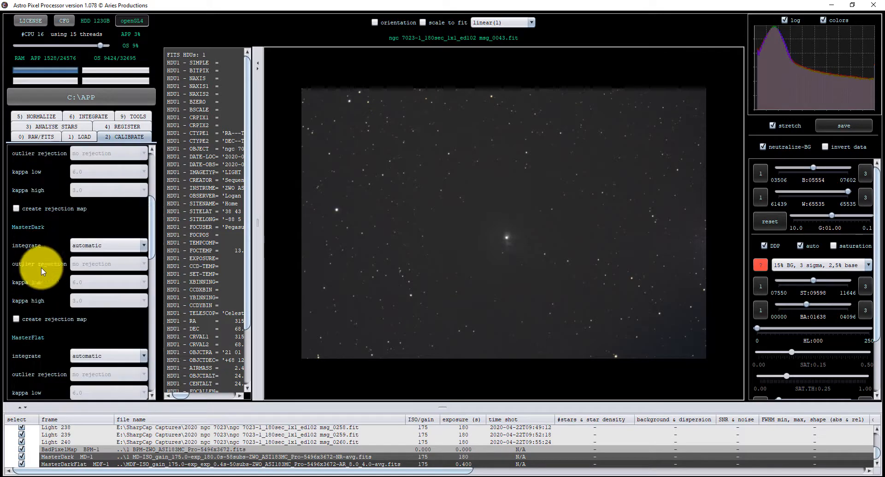
# In the integration settings, set the share of lights to stack to 85%.
pyautogui.click(40, 128)
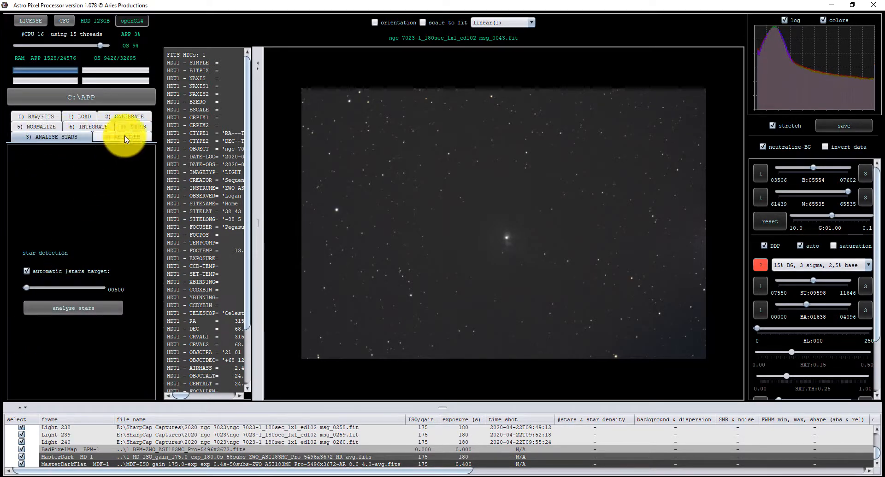
pyautogui.click(47, 120)
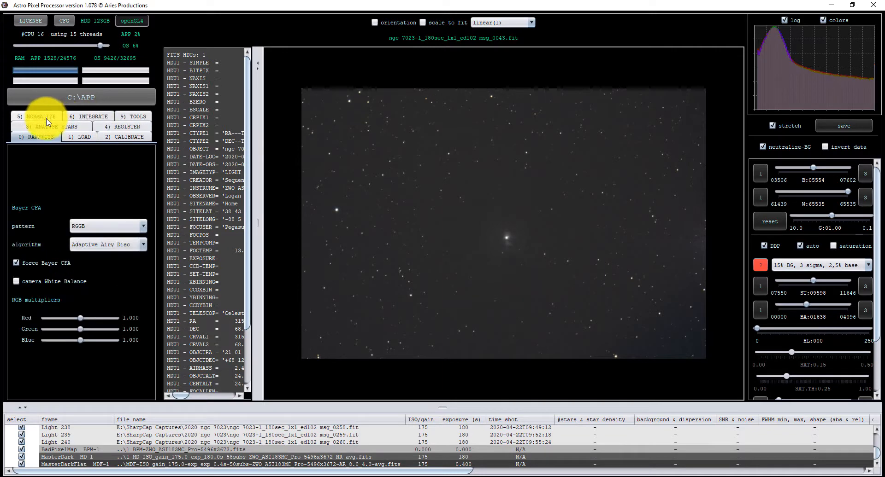
pyautogui.click(79, 137)
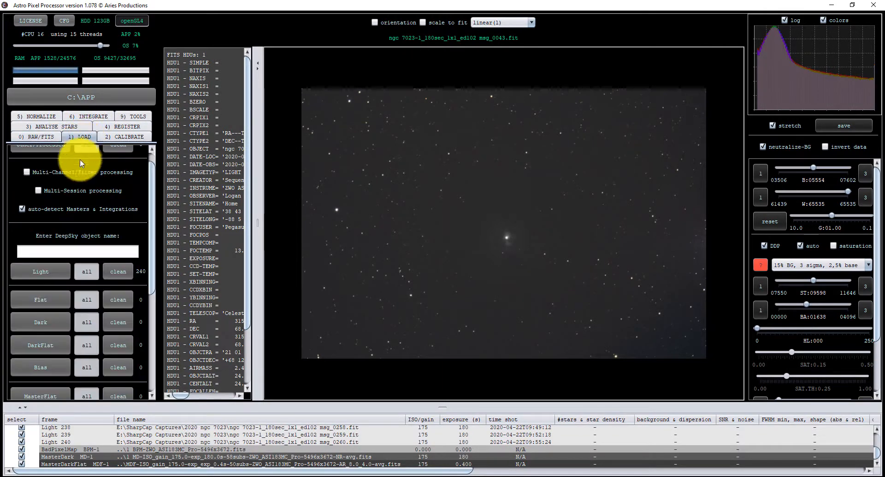
pyautogui.click(82, 119)
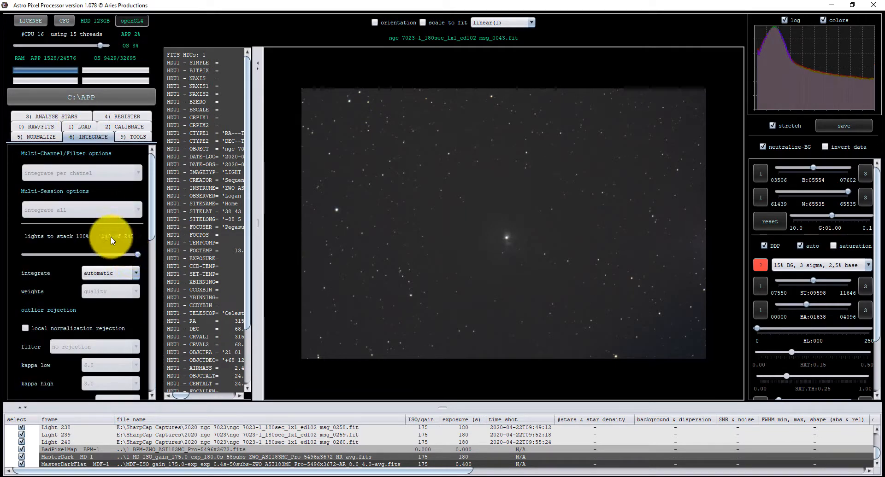
pyautogui.moveTo(137, 255); pyautogui.dragTo(120, 256)
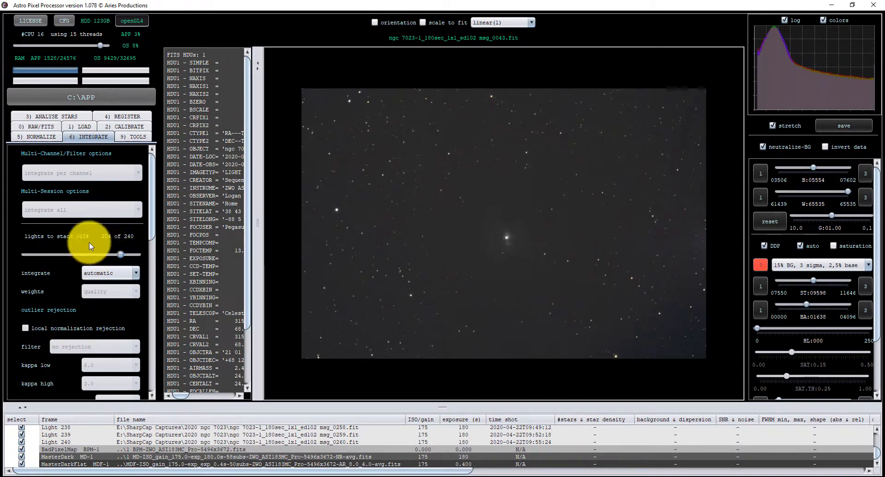
# Examine the integration settings: integrate methods, outlier rejection, composition, local normalization correction, multi-band blending and output maps.
pyautogui.scroll(-1, 73, 305)
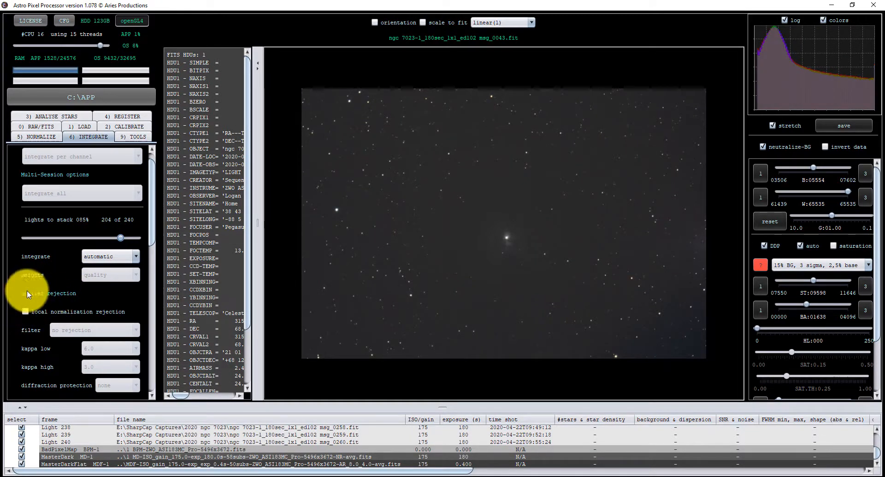
pyautogui.scroll(-3, 75, 303)
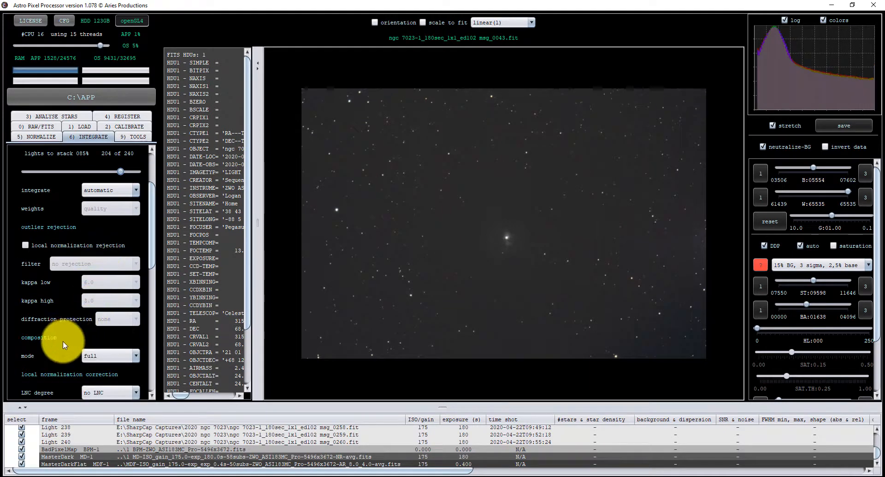
pyautogui.scroll(-3, 66, 341)
pyautogui.scroll(-3, 65, 372)
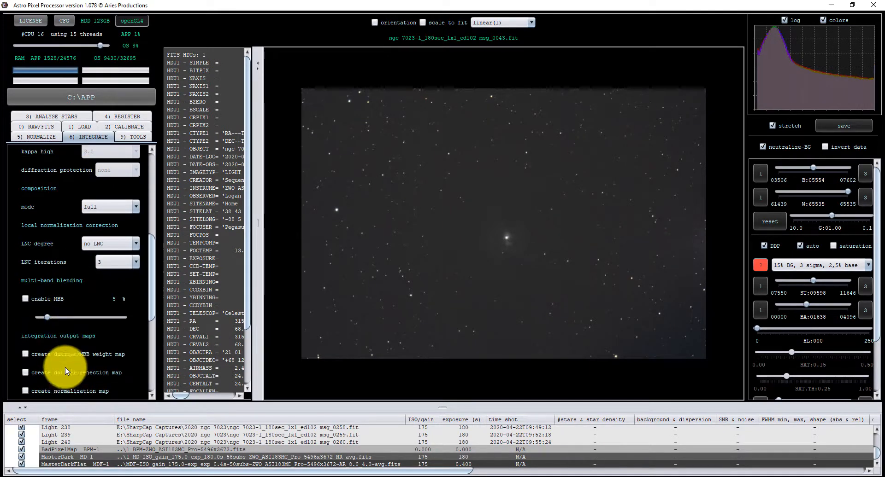
pyautogui.scroll(10, 65, 372)
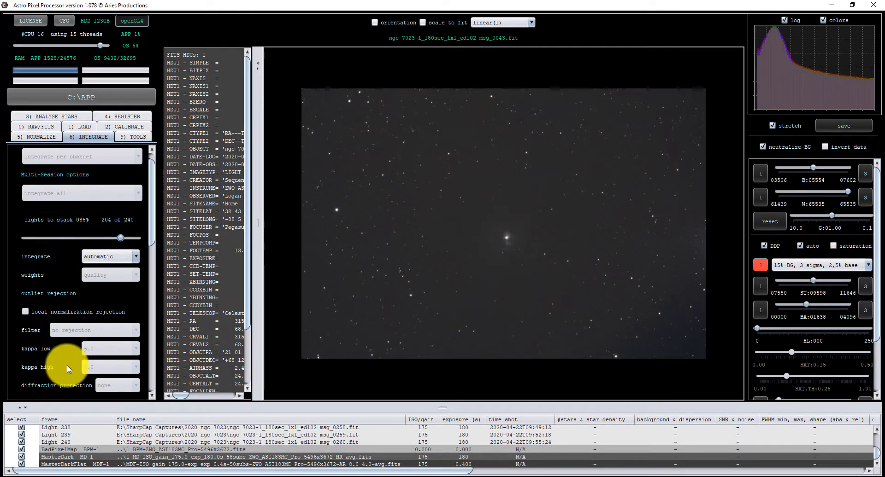
pyautogui.scroll(1, 68, 369)
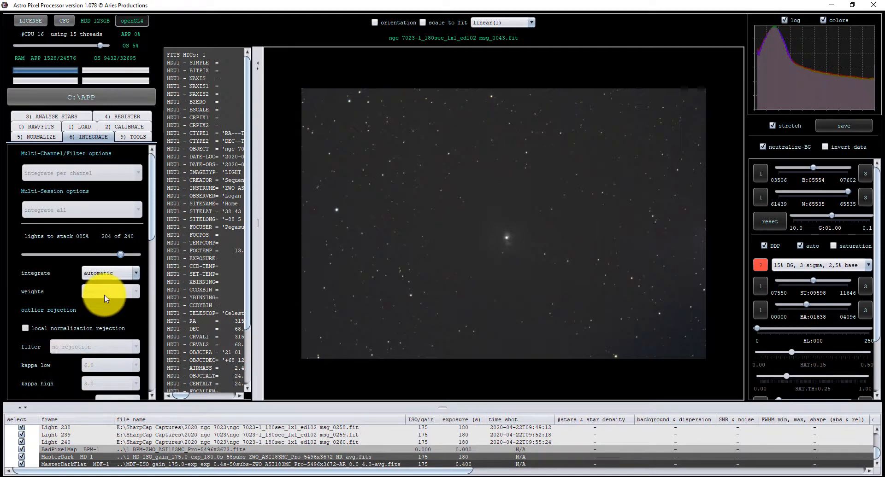
pyautogui.click(135, 276)
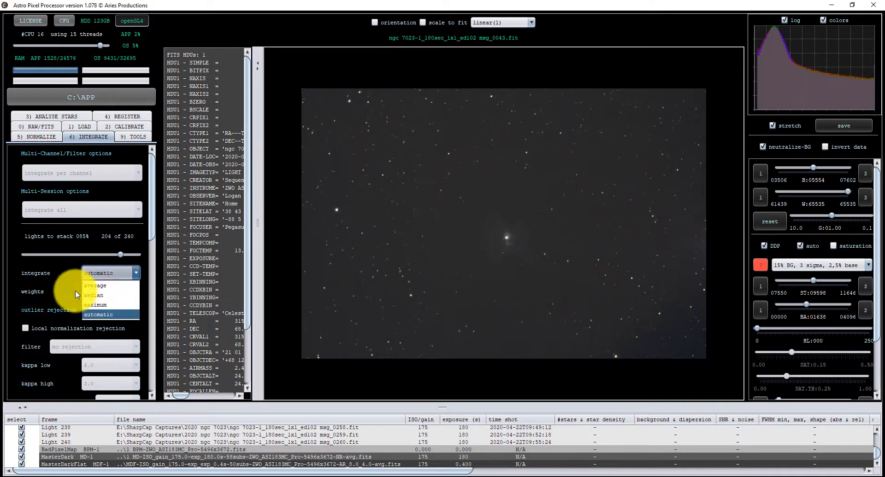
pyautogui.click(77, 295)
pyautogui.scroll(-2, 40, 295)
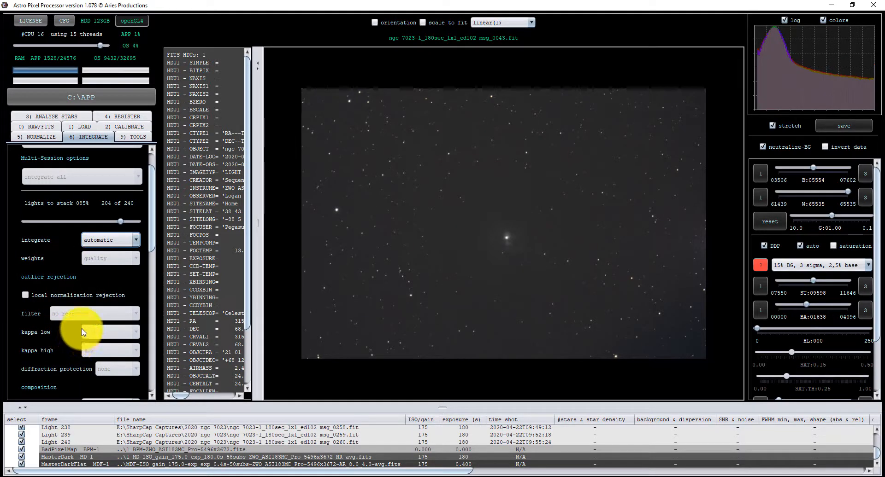
pyautogui.scroll(-3, 82, 330)
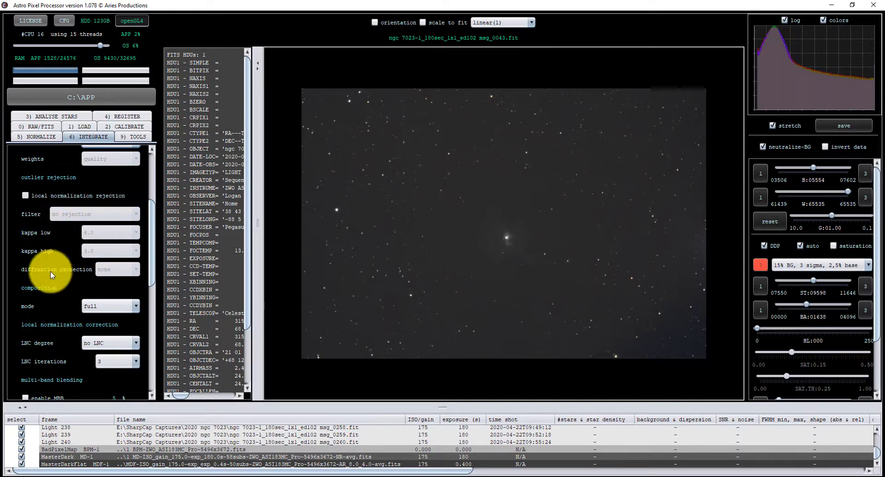
pyautogui.scroll(-7, 54, 343)
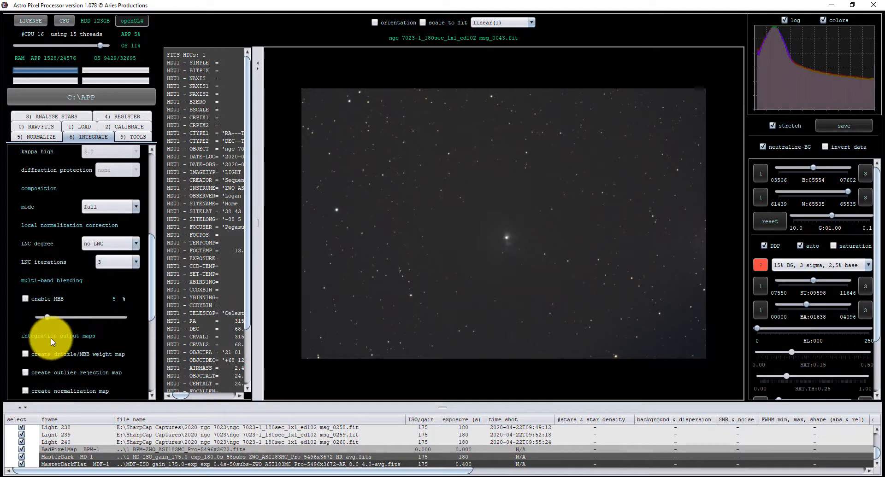
# Start integrating the light frames with the object name NGC 7023.
pyautogui.scroll(-2, 70, 332)
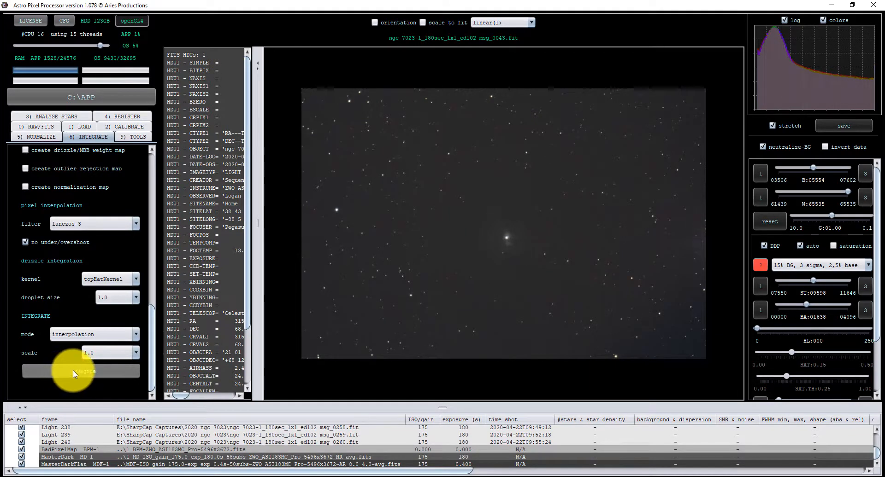
pyautogui.click(90, 372)
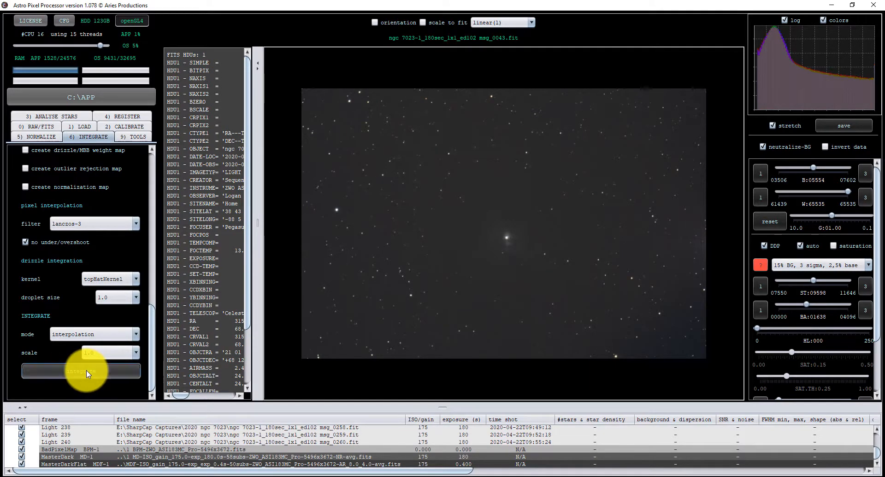
pyautogui.click(524, 268)
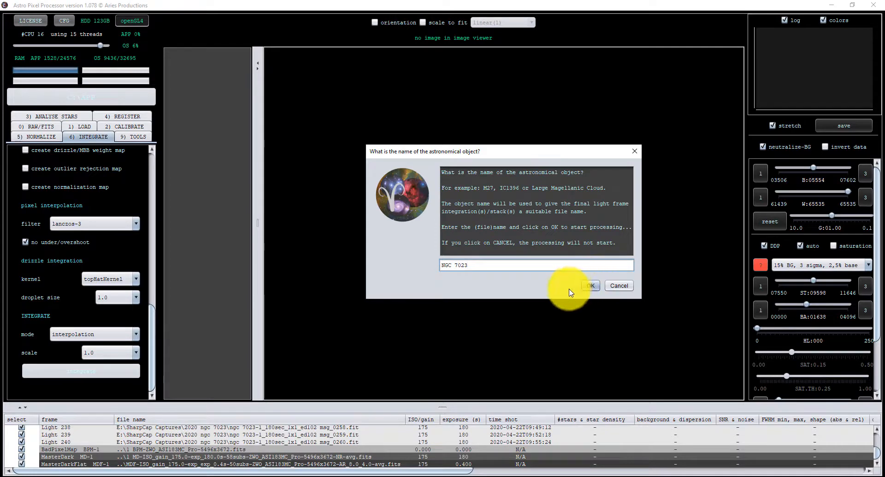
pyautogui.click(590, 287)
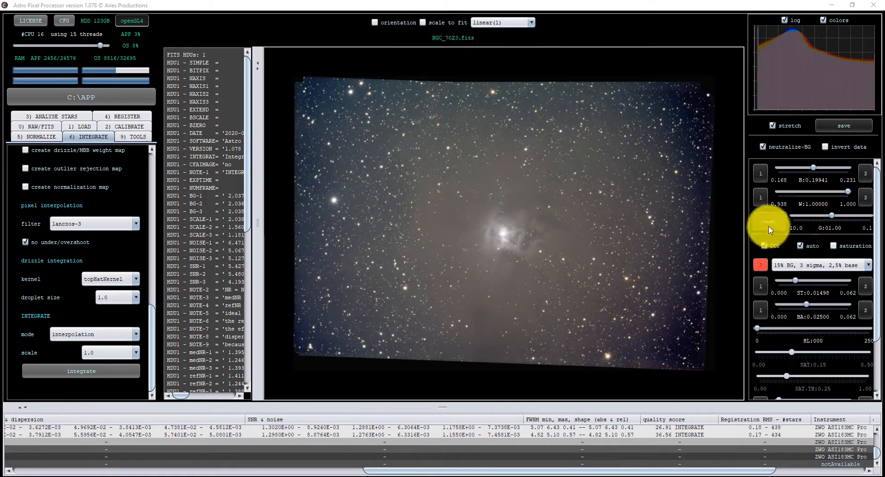
# Start light pollution removal on NGC_7023.fits and mark five background sample areas down the left side of the image, avoiding the nebula.
pyautogui.click(135, 136)
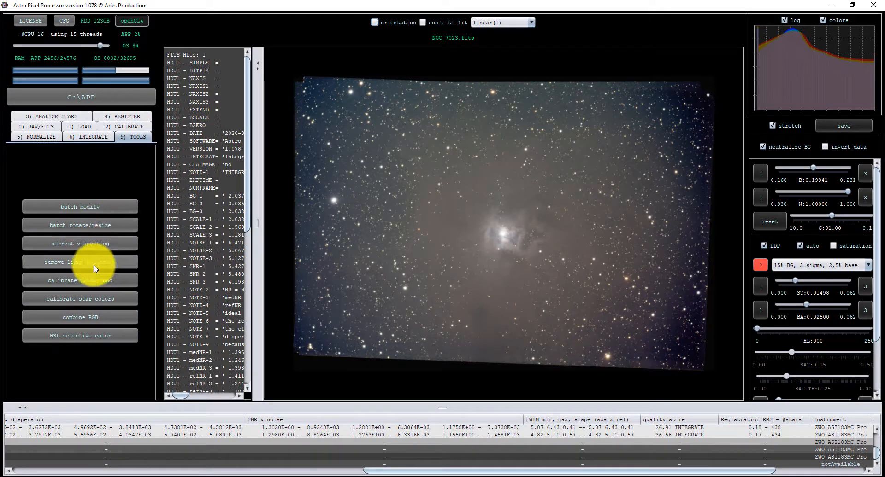
pyautogui.click(64, 268)
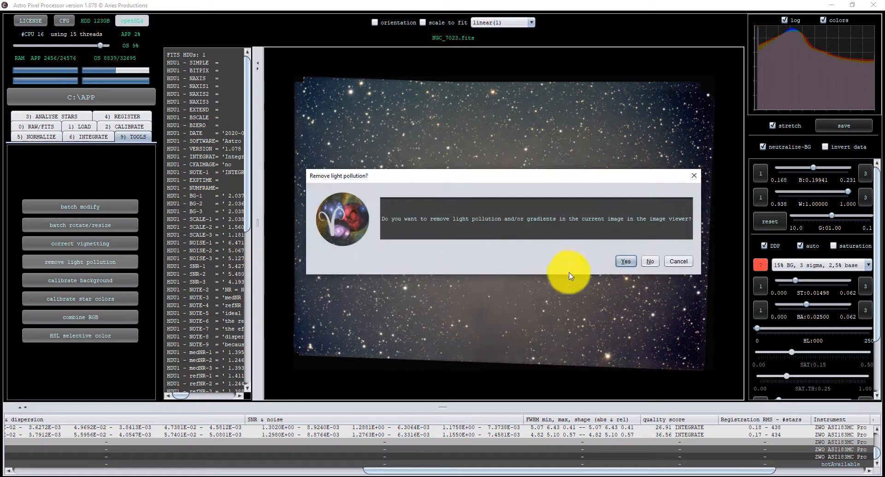
pyautogui.click(625, 261)
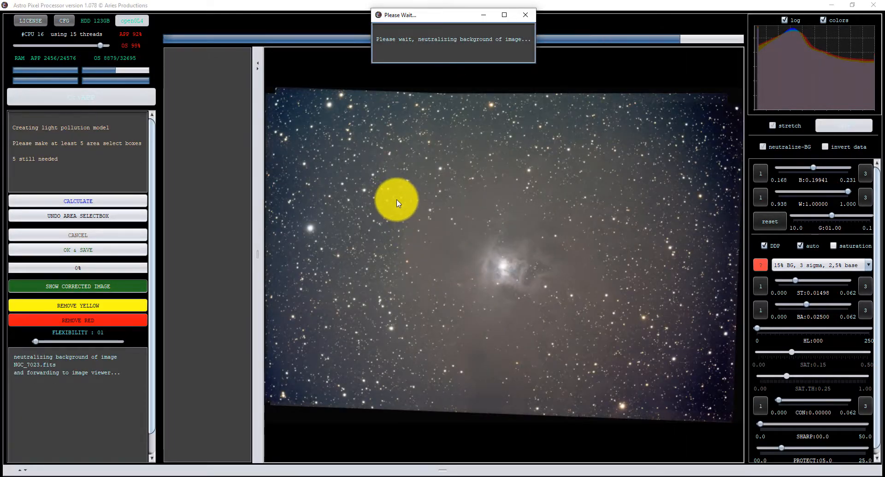
pyautogui.moveTo(283, 104); pyautogui.dragTo(341, 151)
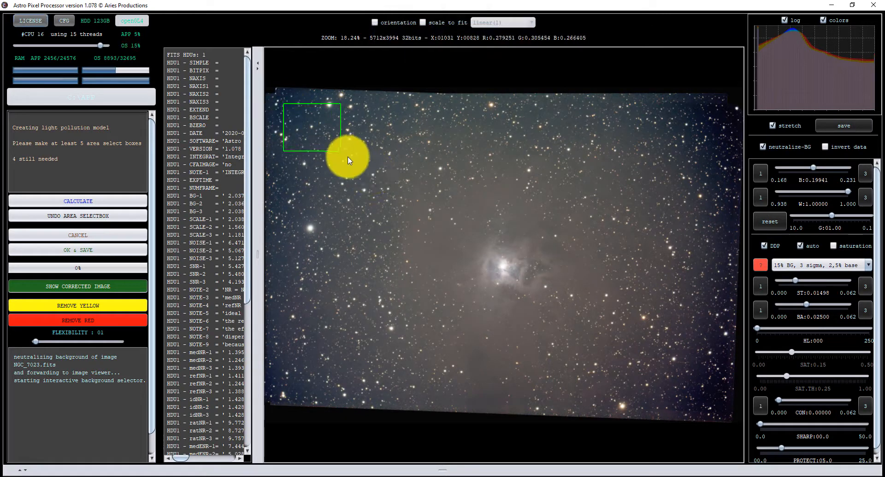
pyautogui.moveTo(280, 158); pyautogui.dragTo(336, 192)
pyautogui.moveTo(274, 242); pyautogui.dragTo(324, 280)
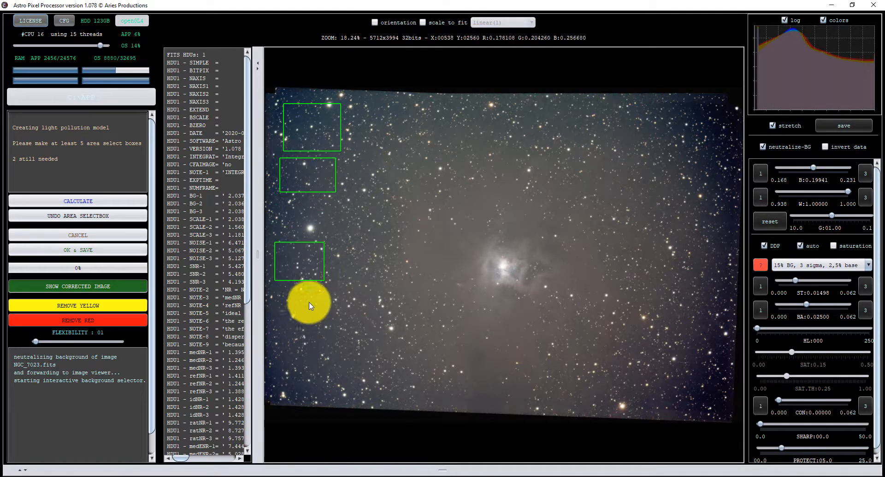
pyautogui.moveTo(291, 311); pyautogui.dragTo(296, 328)
pyautogui.moveTo(321, 357); pyautogui.dragTo(345, 398)
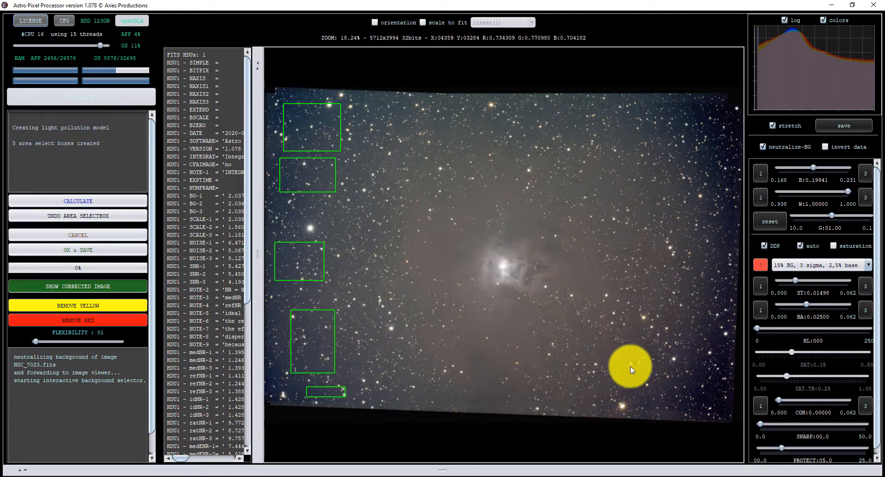
# Add seven background sample areas along the image's right side and upper edge, and calculate the light pollution model.
pyautogui.moveTo(611, 374); pyautogui.dragTo(666, 407)
pyautogui.moveTo(682, 337); pyautogui.dragTo(719, 357)
pyautogui.moveTo(690, 228); pyautogui.dragTo(734, 267)
pyautogui.moveTo(652, 154); pyautogui.dragTo(719, 203)
pyautogui.moveTo(609, 110); pyautogui.dragTo(674, 141)
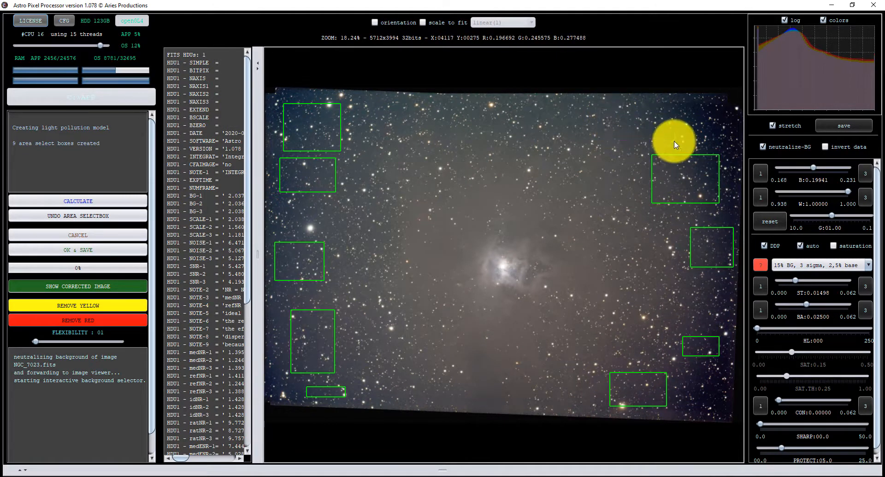
pyautogui.moveTo(350, 101); pyautogui.dragTo(409, 131)
pyautogui.moveTo(495, 99); pyautogui.dragTo(562, 122)
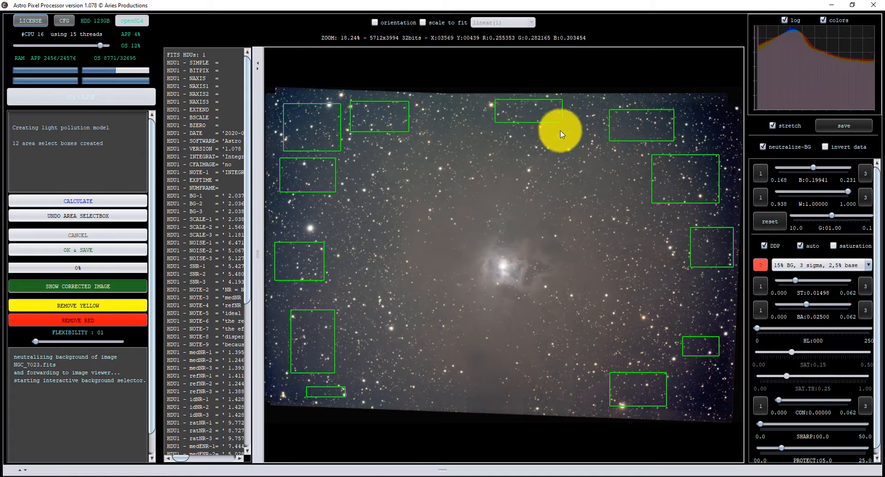
pyautogui.click(77, 201)
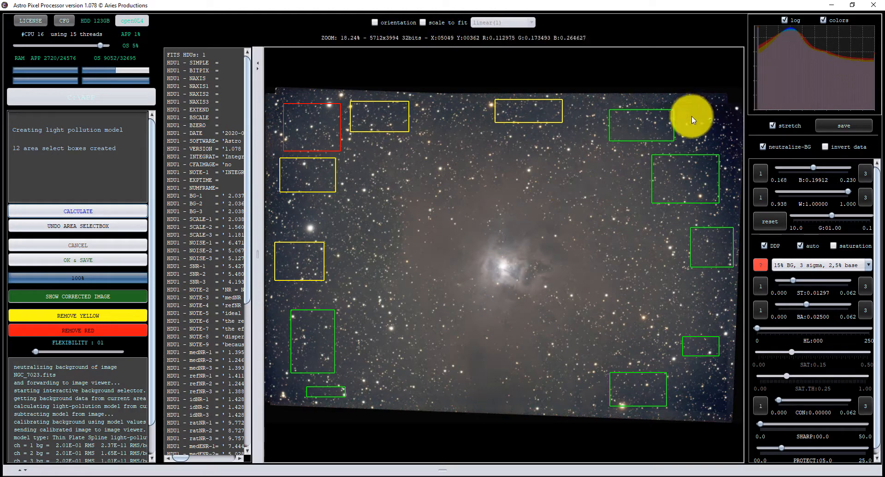
# Add five more background sample areas in the gaps along the image's upper, left and lower-right edges, and recalculate the light pollution model.
pyautogui.moveTo(681, 104); pyautogui.dragTo(718, 150)
pyautogui.moveTo(427, 108); pyautogui.dragTo(481, 128)
pyautogui.moveTo(271, 203); pyautogui.dragTo(312, 235)
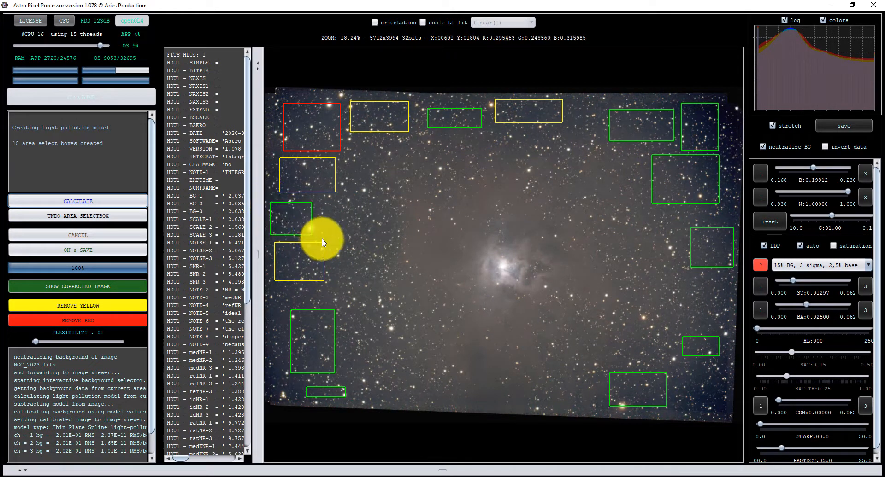
pyautogui.moveTo(269, 292); pyautogui.dragTo(284, 344)
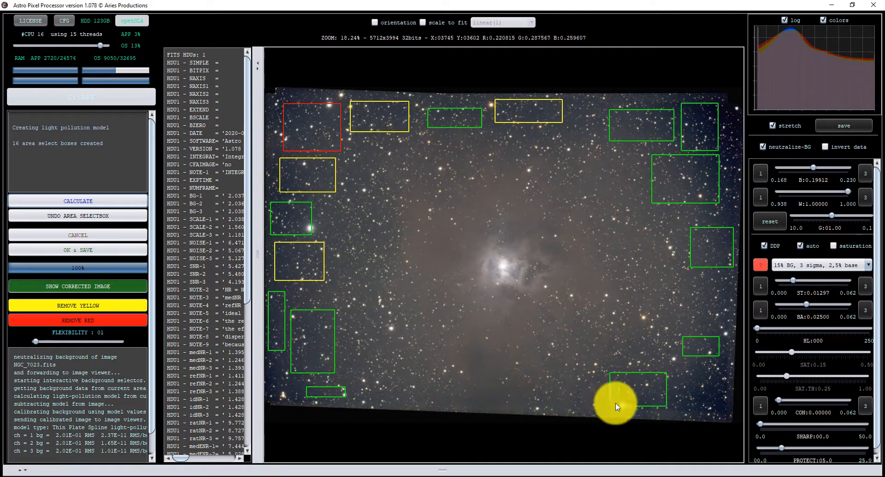
pyautogui.moveTo(682, 379); pyautogui.dragTo(724, 419)
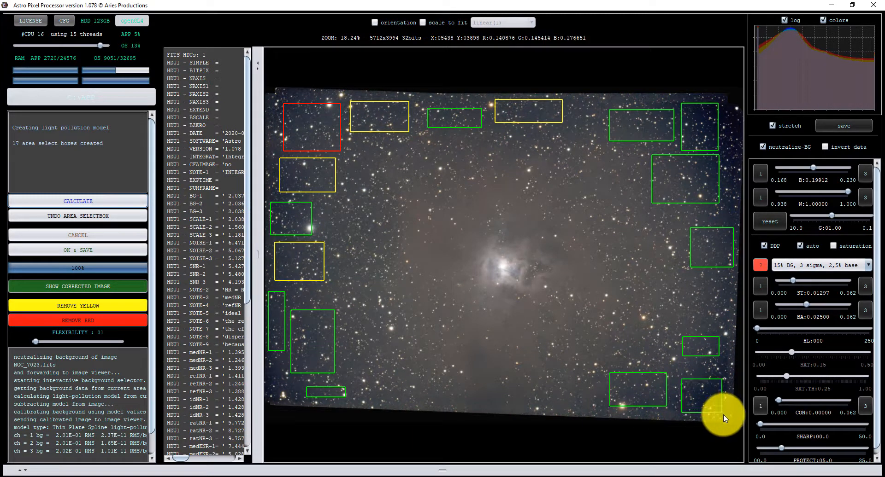
pyautogui.click(79, 201)
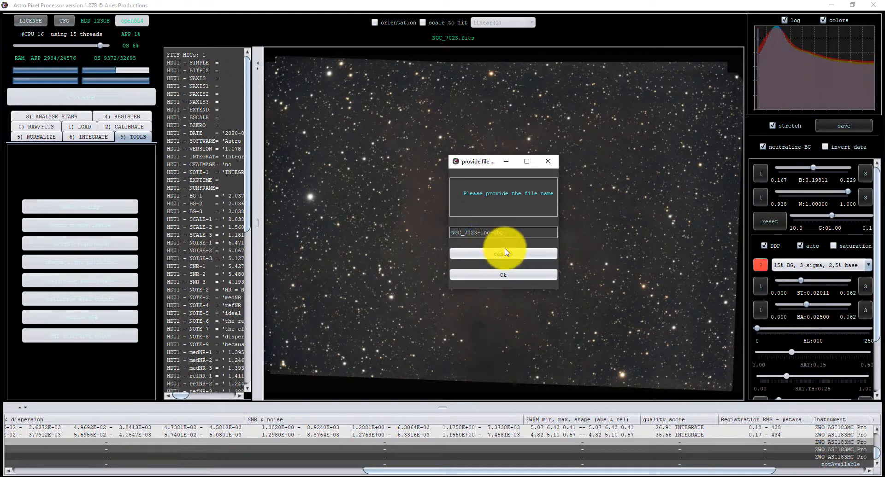
# Save the corrected image as NGC_7023-lpc-cbg in FITS format and display that file from the frame list.
pyautogui.click(506, 276)
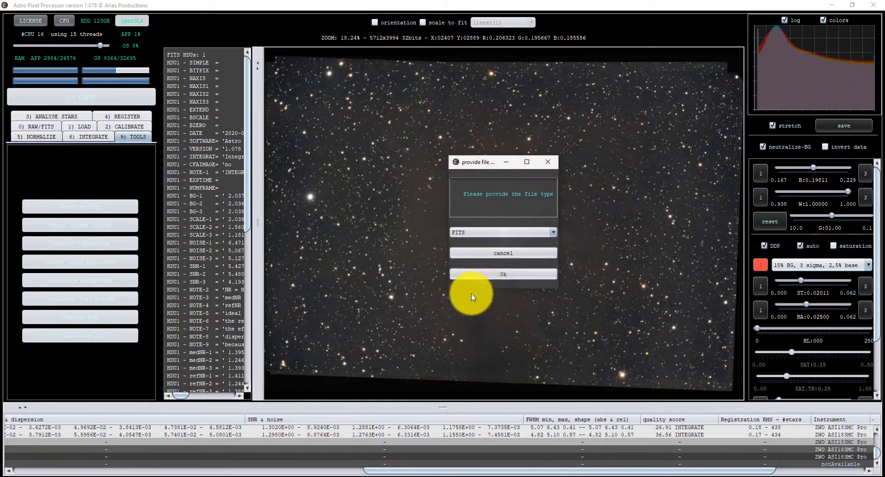
pyautogui.click(509, 276)
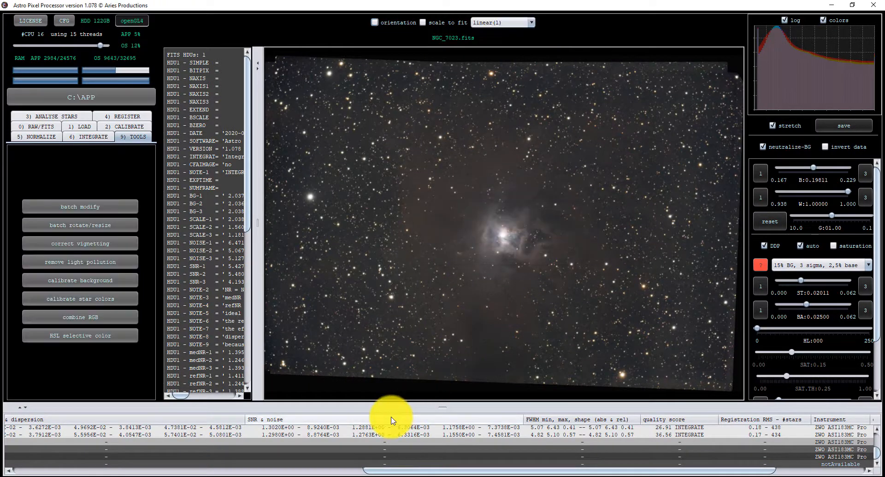
pyautogui.scroll(-1, 170, 443)
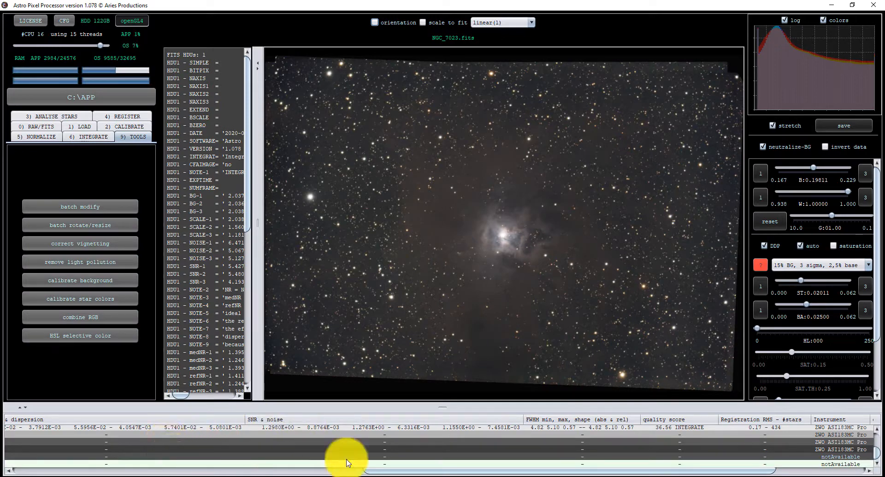
pyautogui.moveTo(439, 471); pyautogui.dragTo(88, 474)
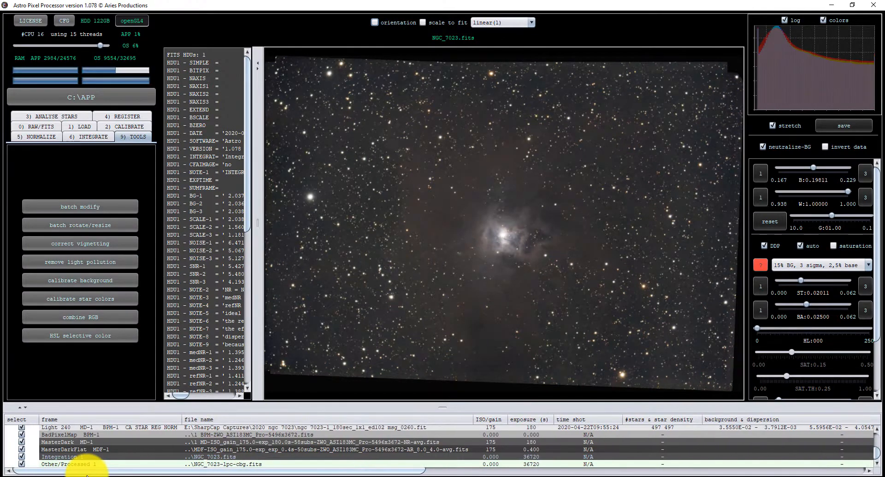
pyautogui.click(53, 466)
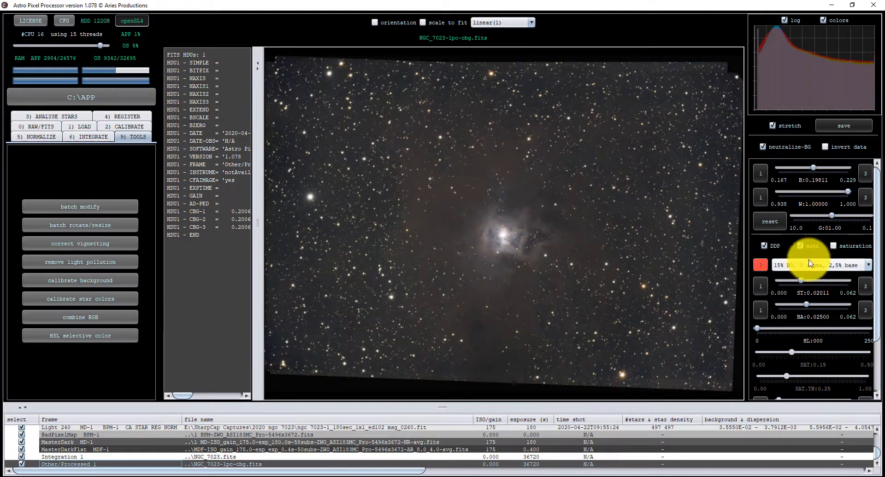
# Try the saturation enhancement on the stretched preview and switch it off again.
pyautogui.scroll(-2, 814, 299)
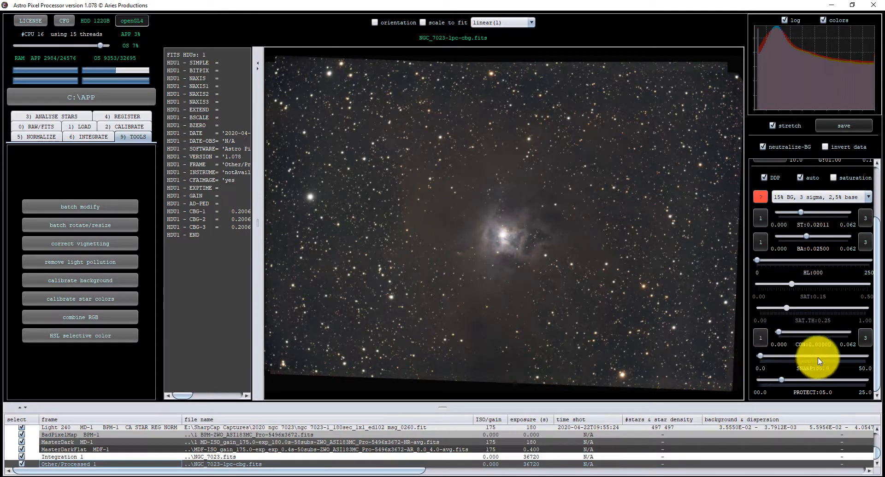
pyautogui.scroll(1, 821, 358)
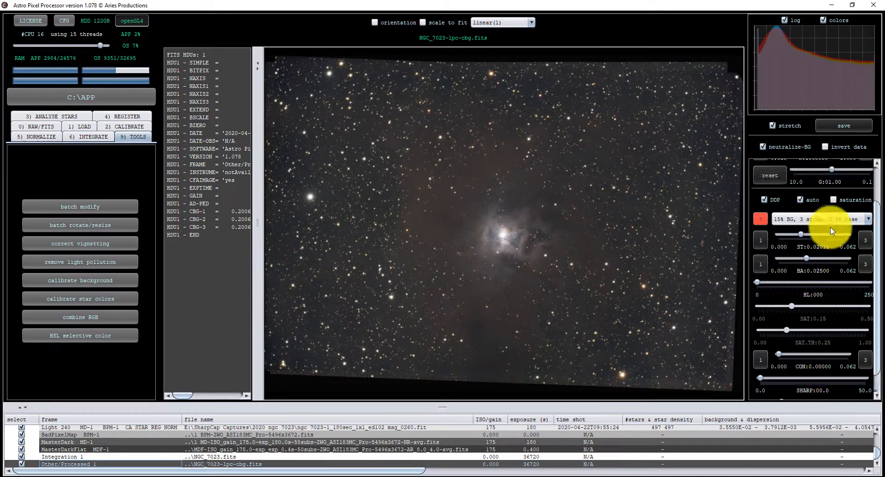
pyautogui.click(834, 201)
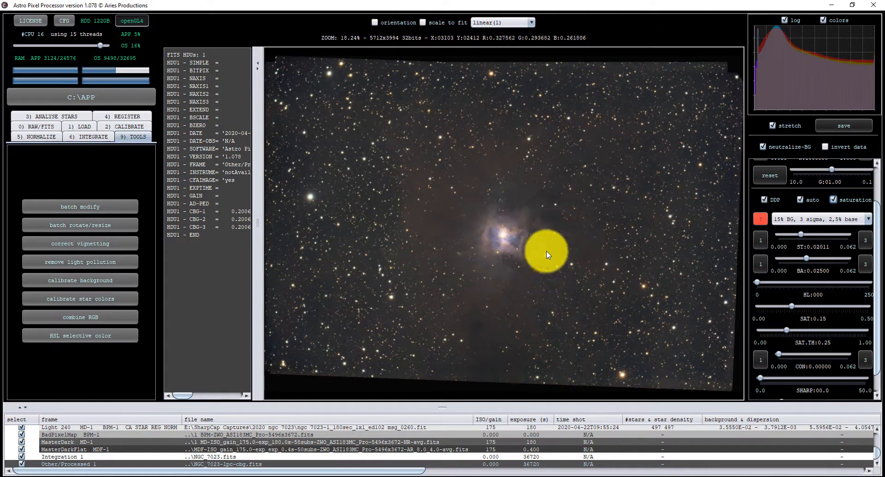
pyautogui.click(833, 200)
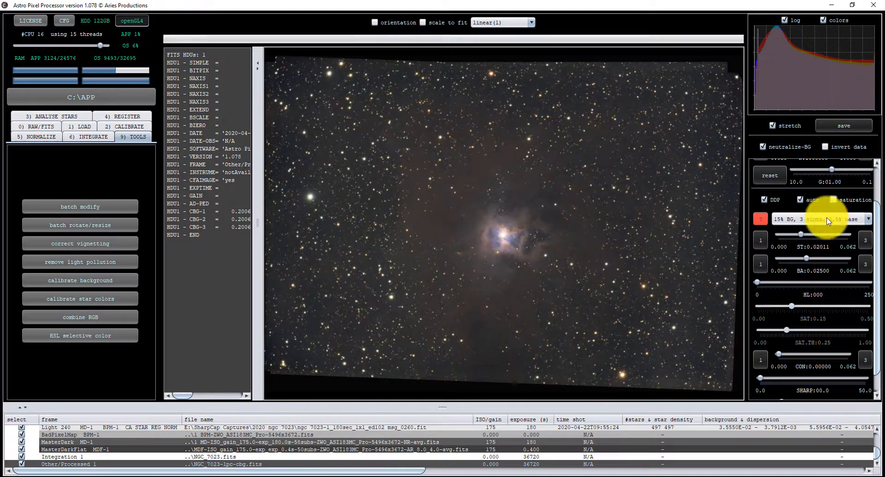
# Try the 20% BG, 3 sigma, 2,5% base stretch preset and return to 15% BG, 3 sigma, 2,5% base.
pyautogui.click(863, 219)
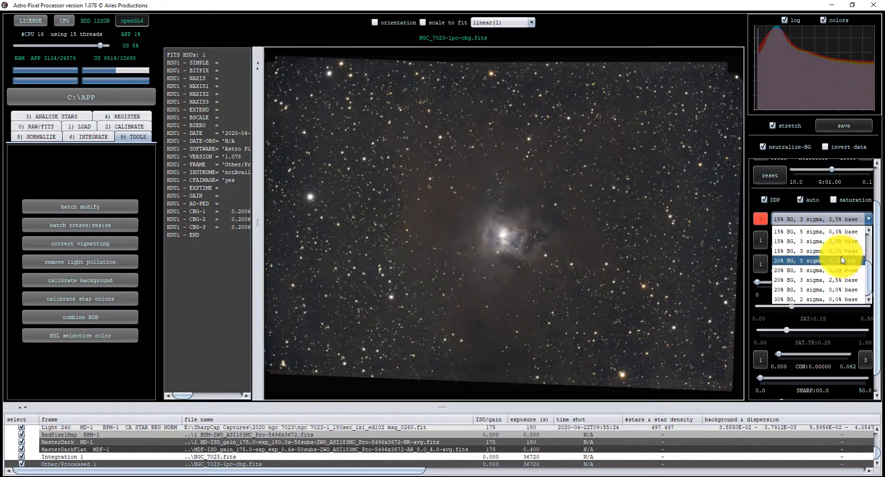
pyautogui.click(818, 272)
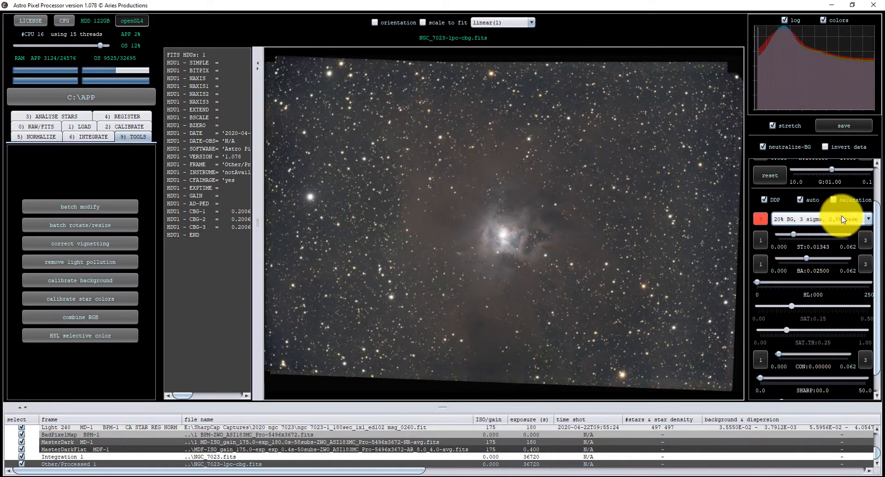
pyautogui.click(861, 222)
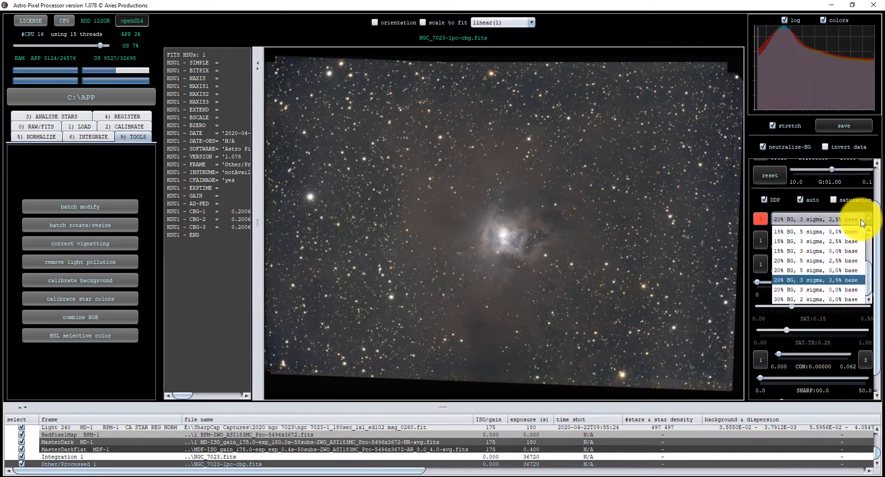
pyautogui.click(823, 241)
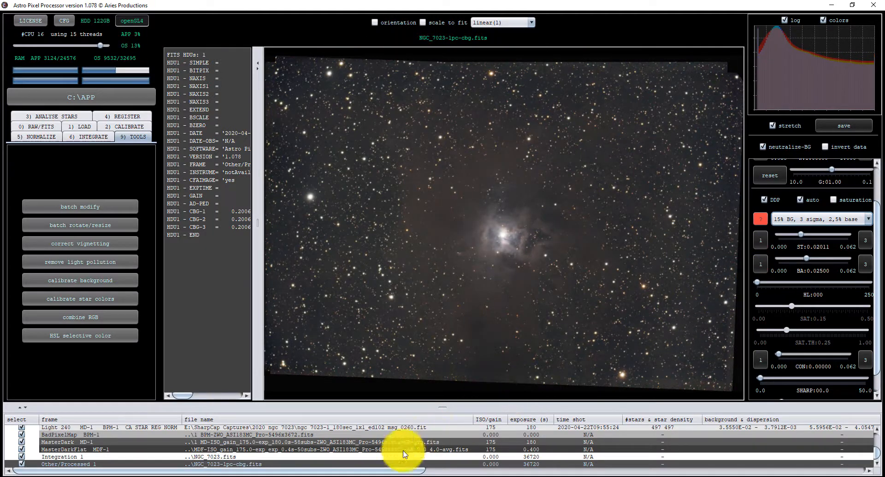
# Examine the light frames' star density, background, noise, FWHM and quality score values in the frame list.
pyautogui.scroll(9, 363, 461)
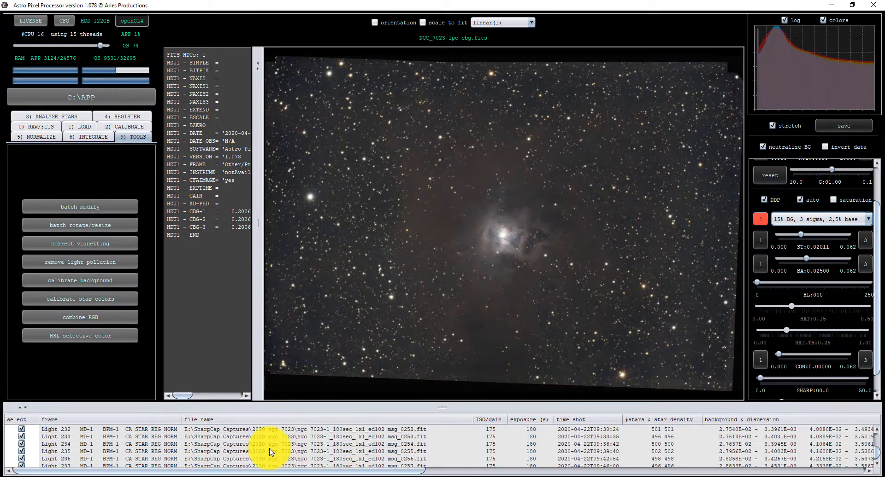
pyautogui.scroll(19, 199, 459)
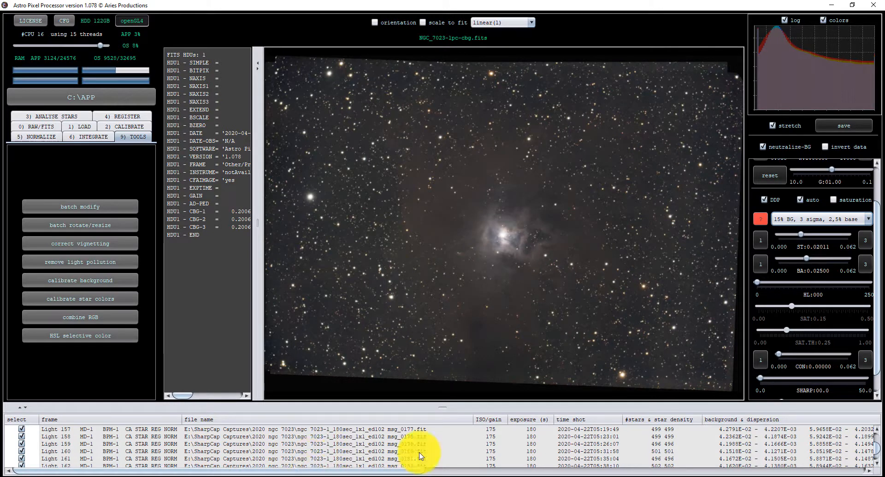
pyautogui.moveTo(408, 474); pyautogui.dragTo(523, 462)
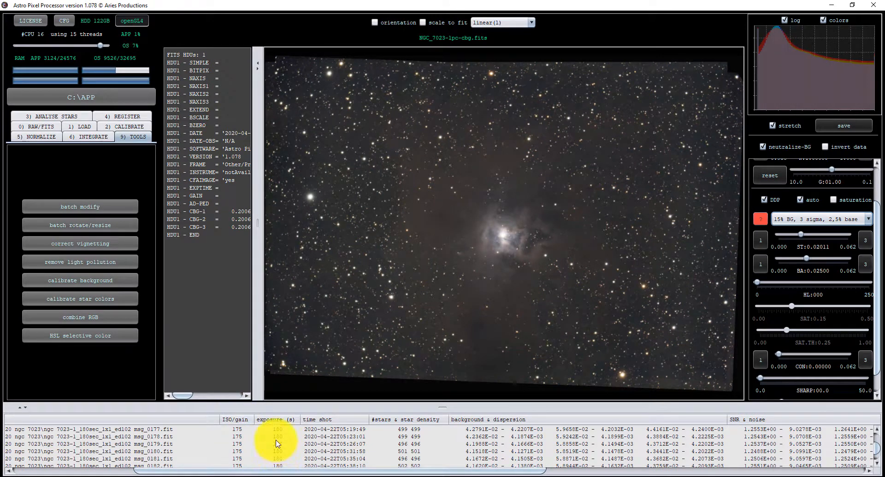
pyautogui.moveTo(306, 470); pyautogui.dragTo(636, 459)
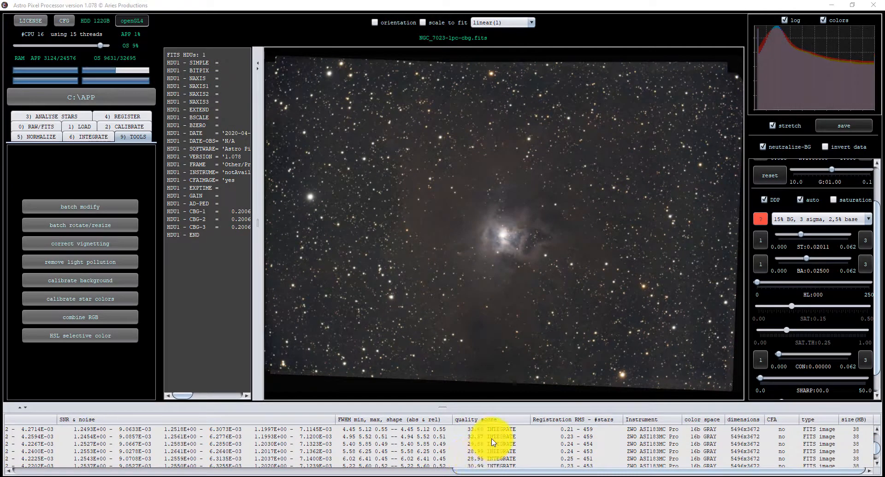
pyautogui.scroll(1, 470, 446)
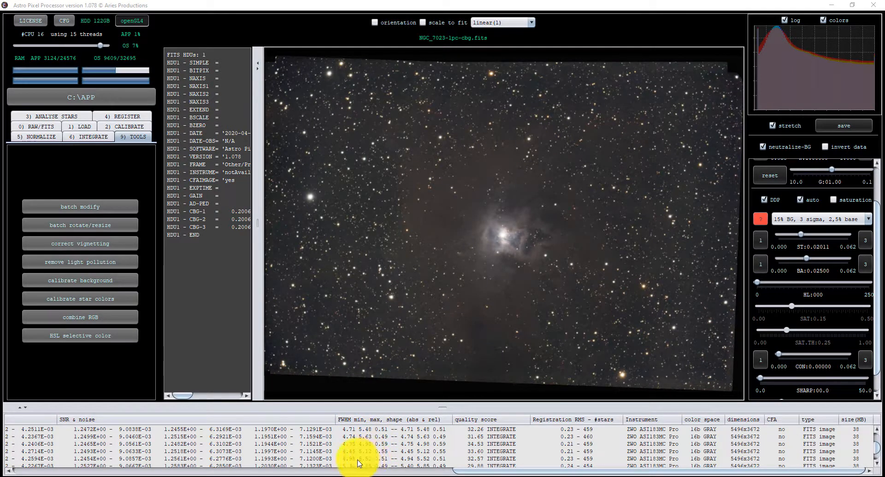
# Compare the FWHM values and quality scores across the light frames, ending at the reference frame.
pyautogui.scroll(1, 361, 456)
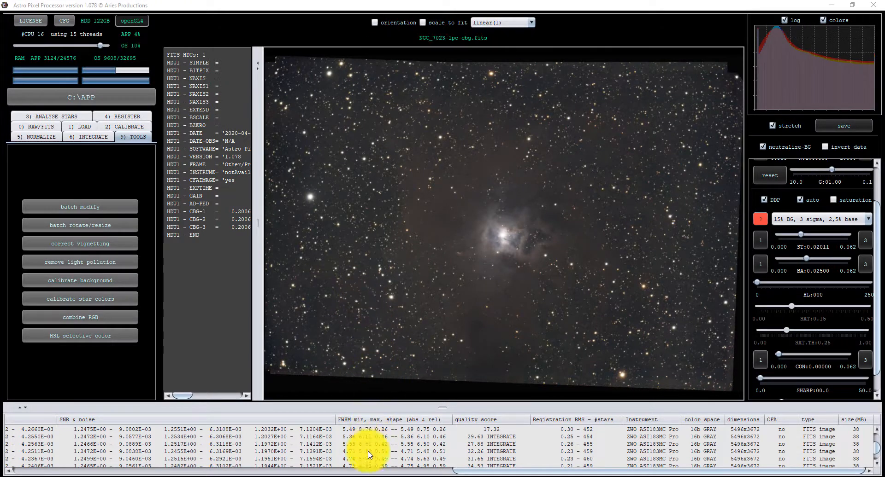
pyautogui.scroll(-3, 364, 454)
pyautogui.scroll(-3, 378, 457)
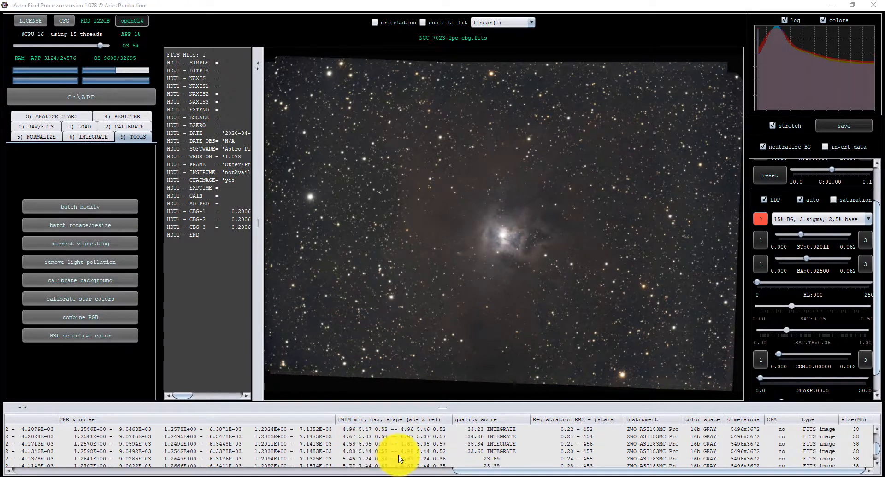
pyautogui.scroll(-3, 369, 447)
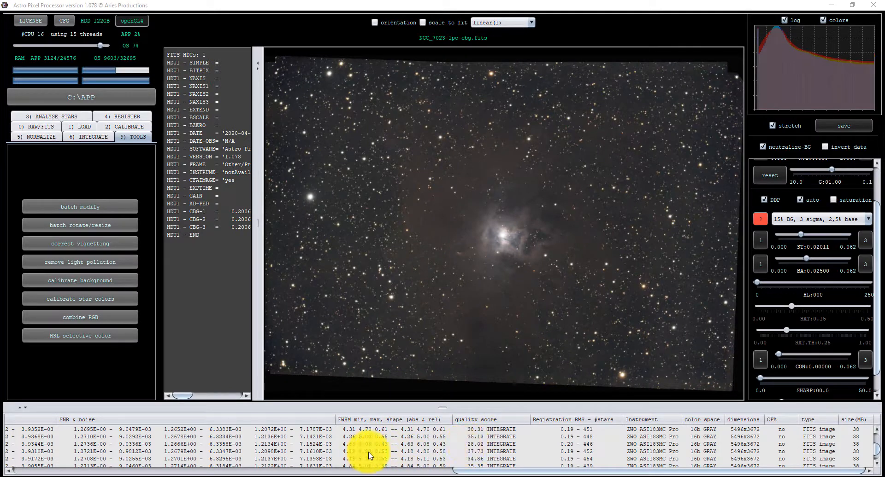
pyautogui.scroll(-1, 375, 453)
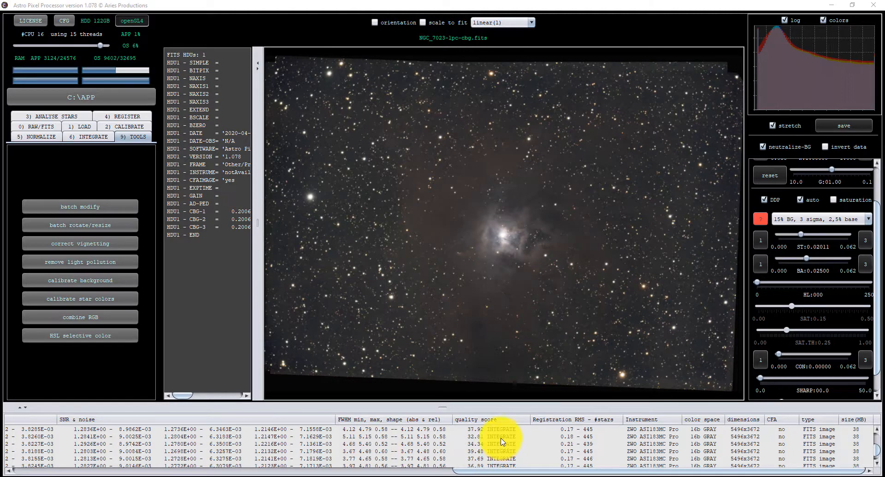
pyautogui.scroll(-3, 507, 458)
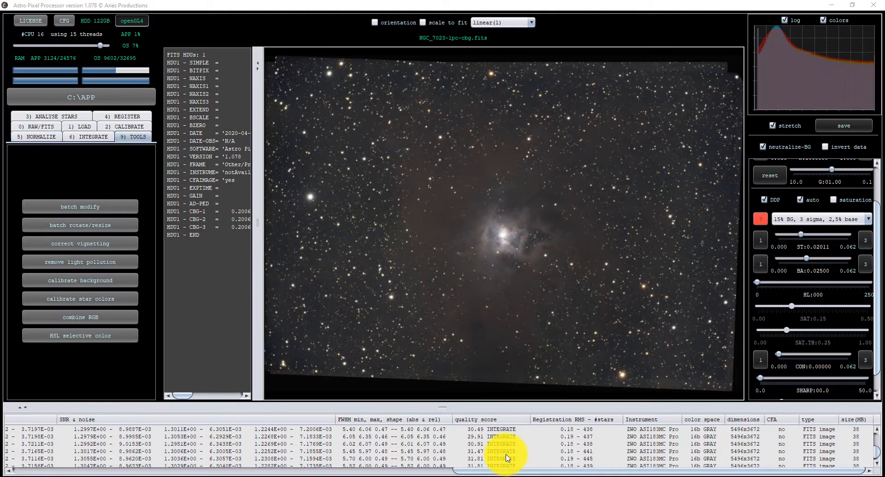
pyautogui.scroll(-3, 507, 458)
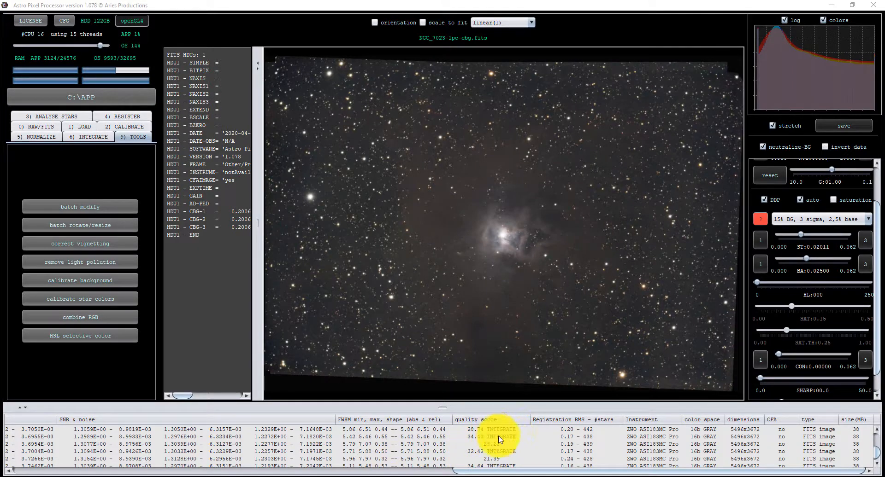
pyautogui.scroll(3, 500, 441)
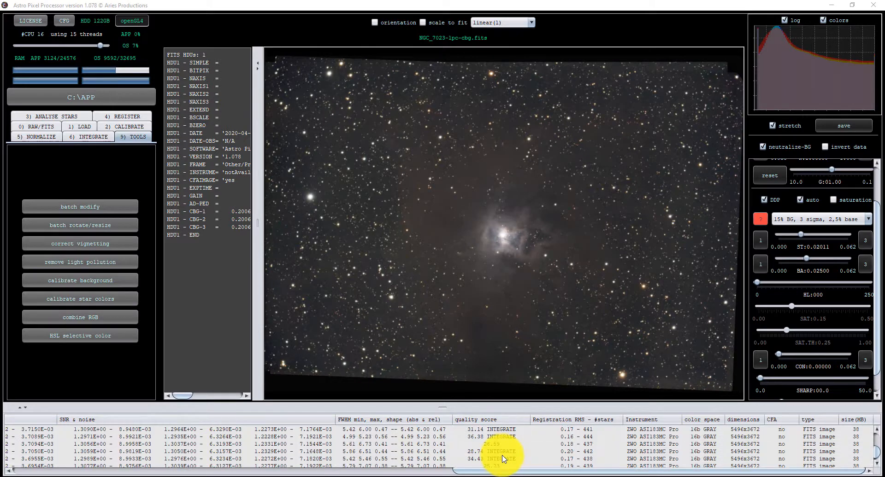
pyautogui.scroll(5, 503, 458)
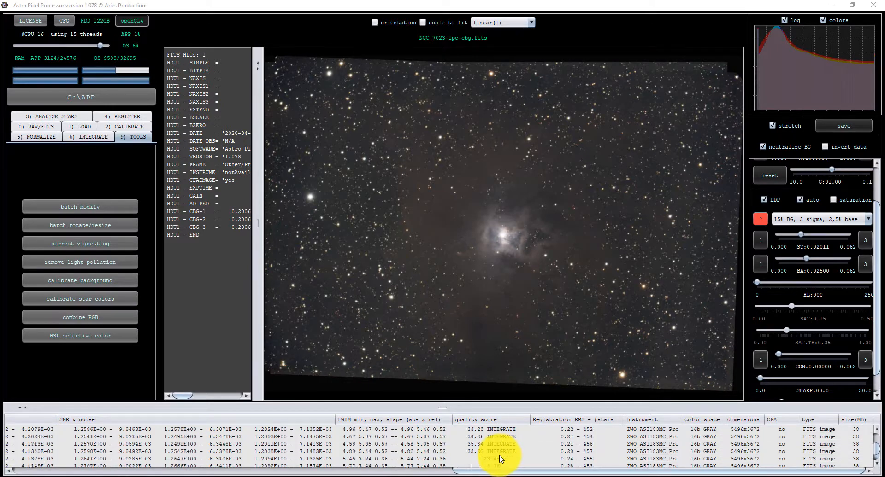
pyautogui.scroll(10, 502, 460)
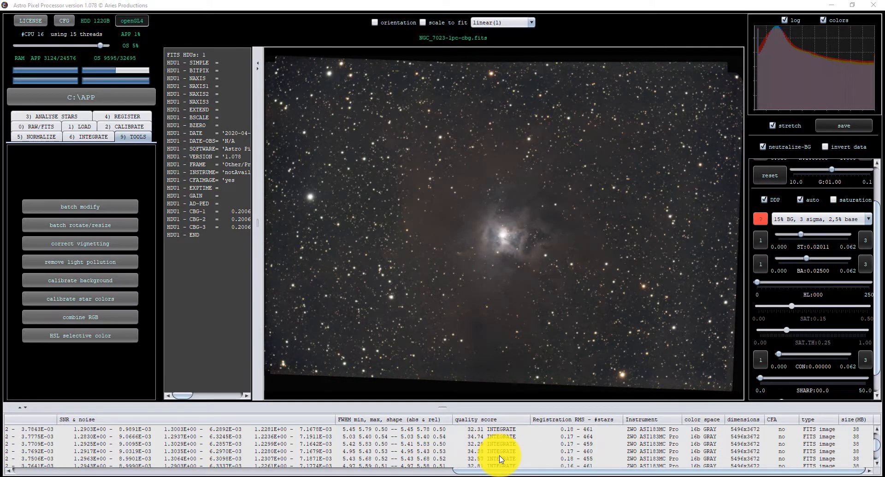
pyautogui.scroll(5, 502, 460)
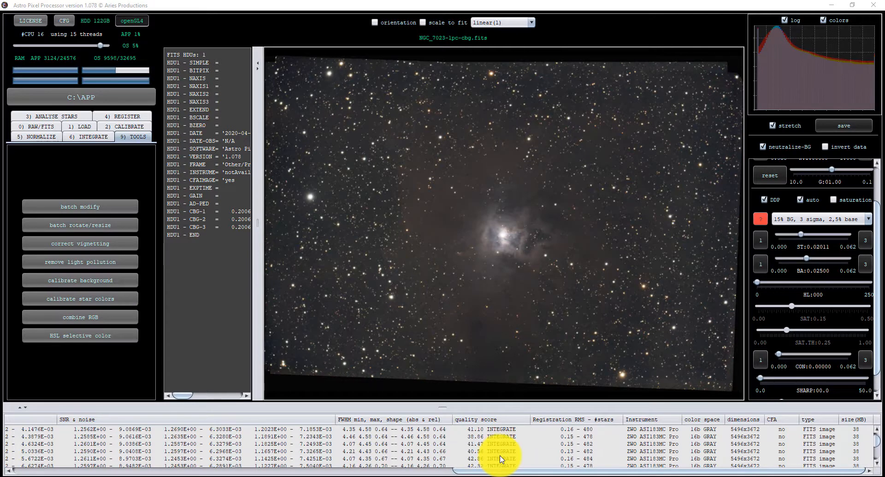
pyautogui.scroll(3, 502, 460)
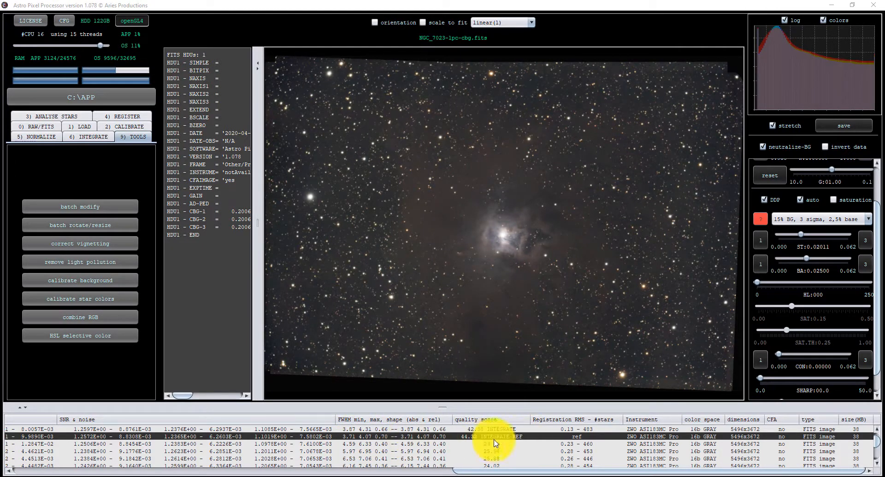
# Display the reference light frame for comparison and return to the processed NGC_7023-lpc-cbg.fits image.
pyautogui.click(331, 437)
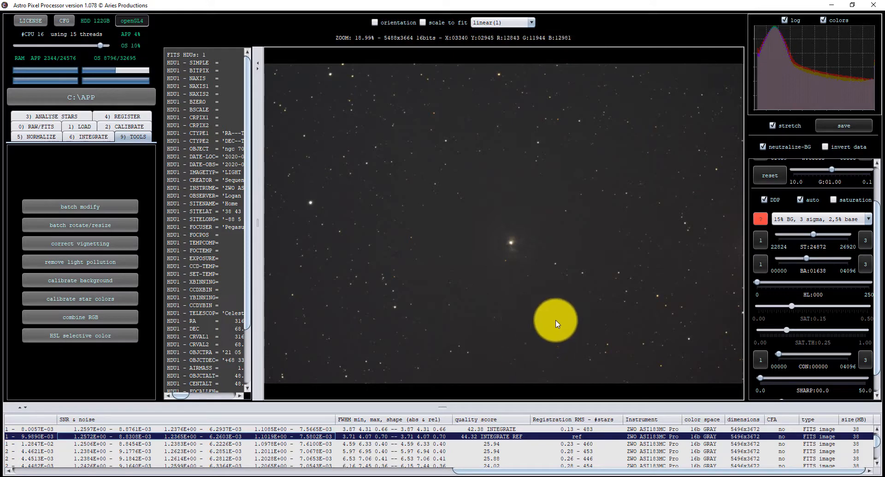
pyautogui.scroll(-5, 383, 450)
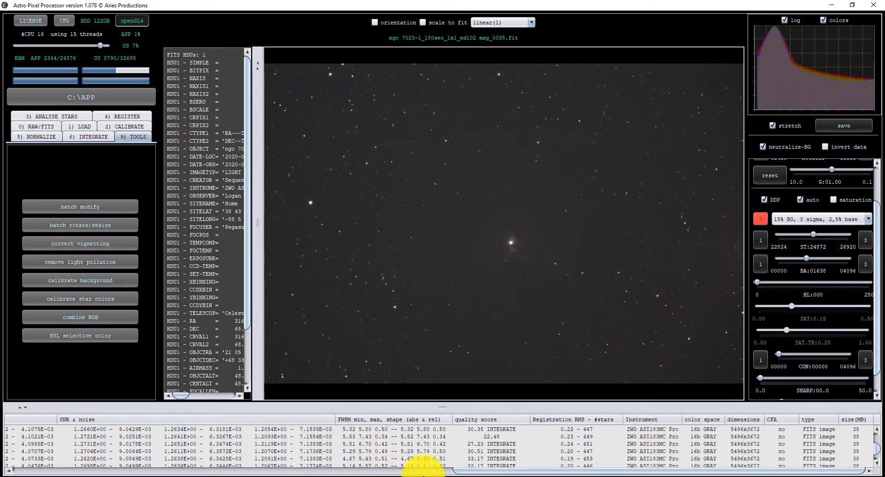
pyautogui.scroll(-3, 433, 460)
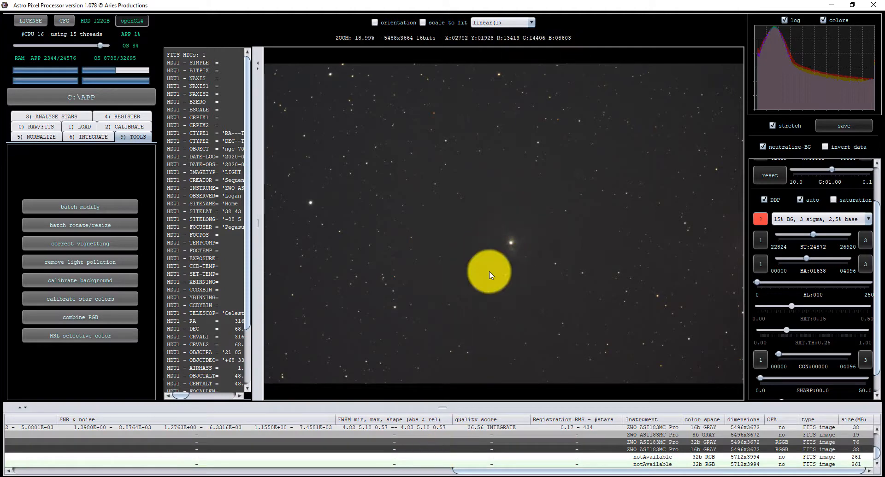
pyautogui.moveTo(482, 472); pyautogui.dragTo(30, 468)
pyautogui.click(51, 465)
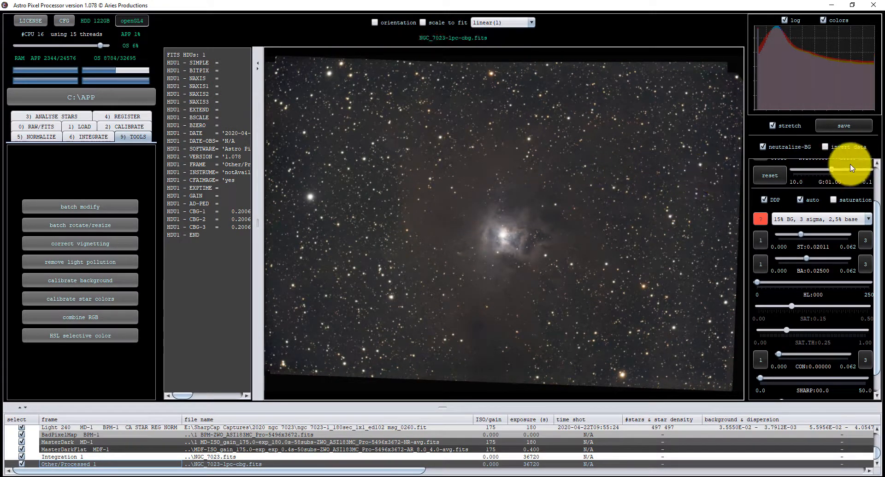
# Save the stretched image under the suggested file name as a TIFF with the sRGB v2.1 profile and 16 bits integers.
pyautogui.click(843, 129)
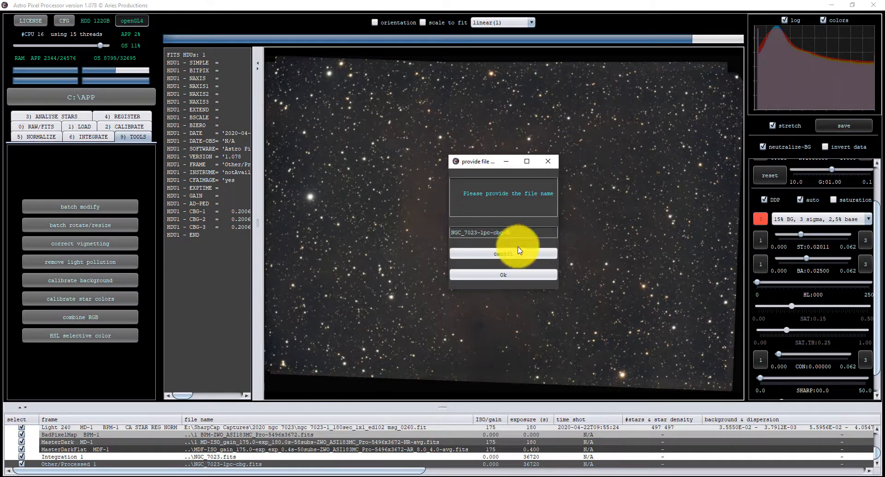
pyautogui.click(504, 273)
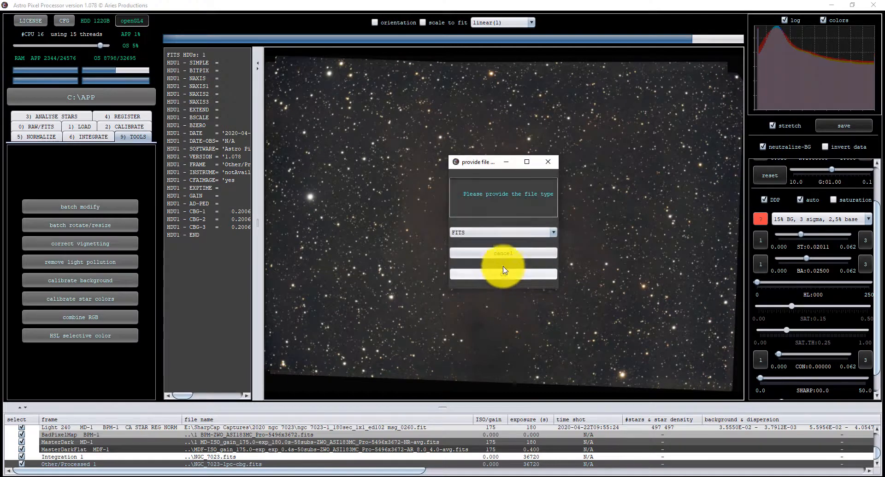
pyautogui.click(512, 231)
pyautogui.click(464, 254)
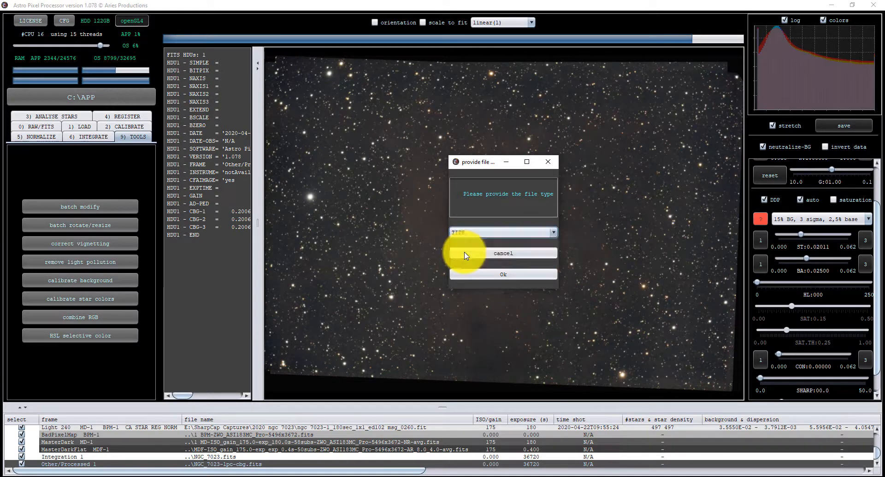
pyautogui.click(503, 276)
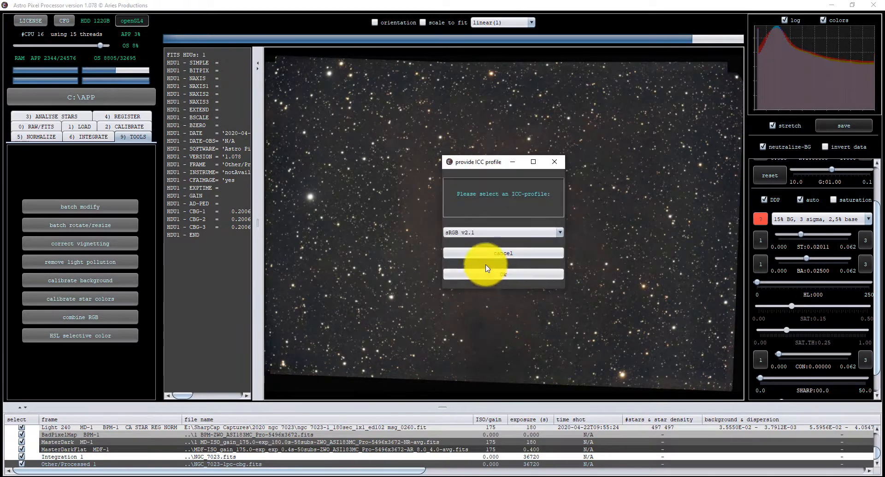
pyautogui.click(493, 273)
pyautogui.click(517, 215)
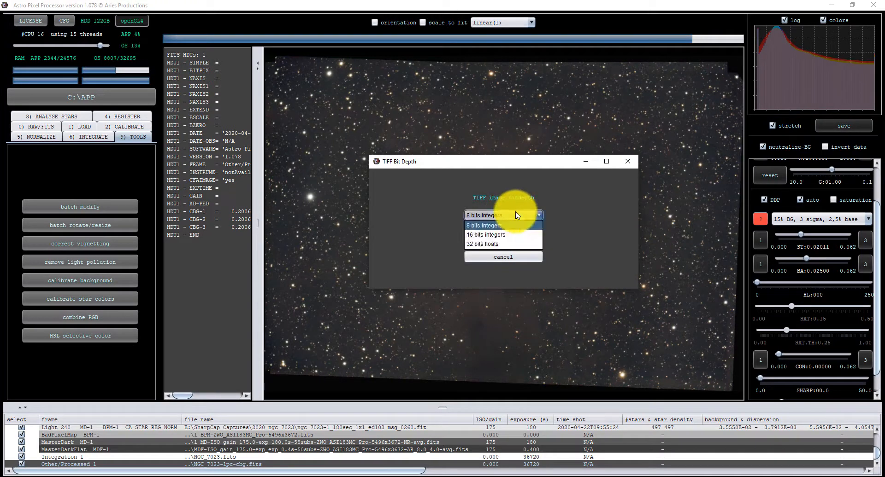
pyautogui.click(517, 216)
pyautogui.click(537, 215)
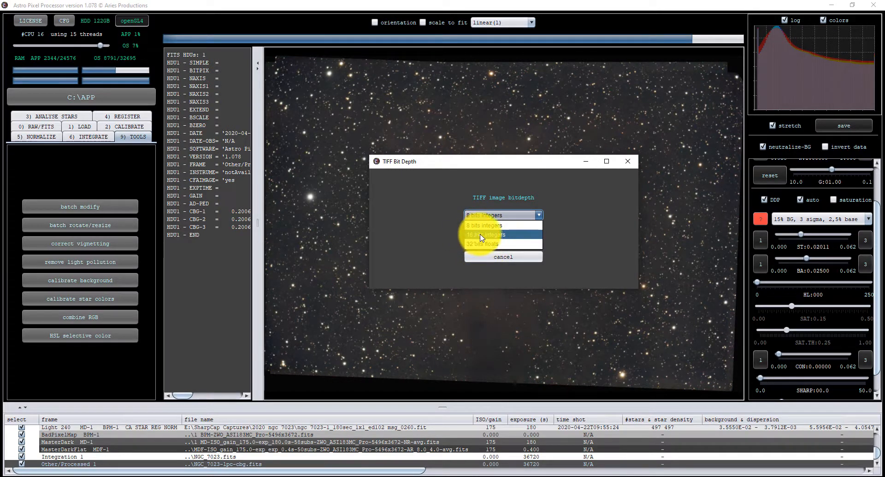
pyautogui.click(494, 236)
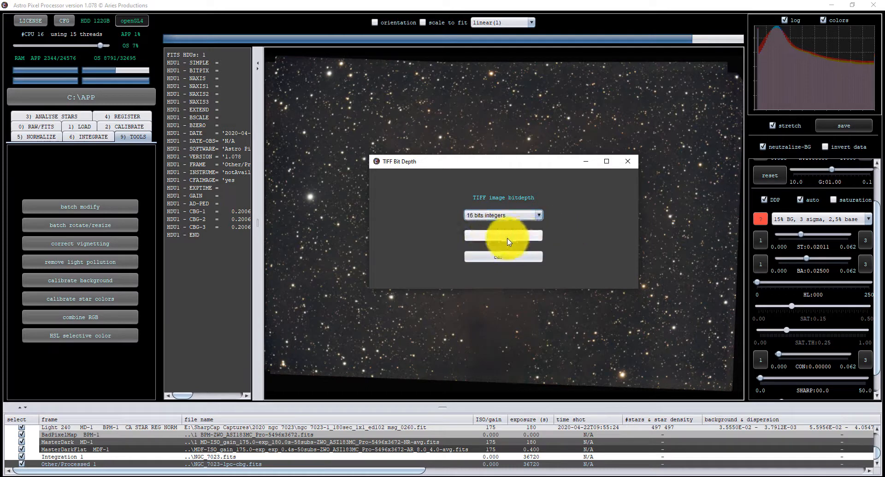
pyautogui.click(506, 238)
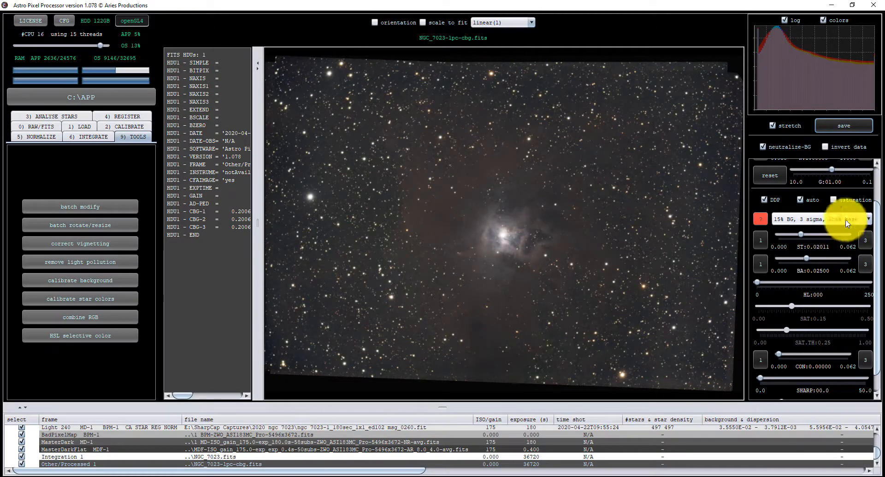
# Preview the image with no stretch (data as is) and set the stretch preset to 15% BG, 5 sigma, 2,5% base.
pyautogui.click(868, 221)
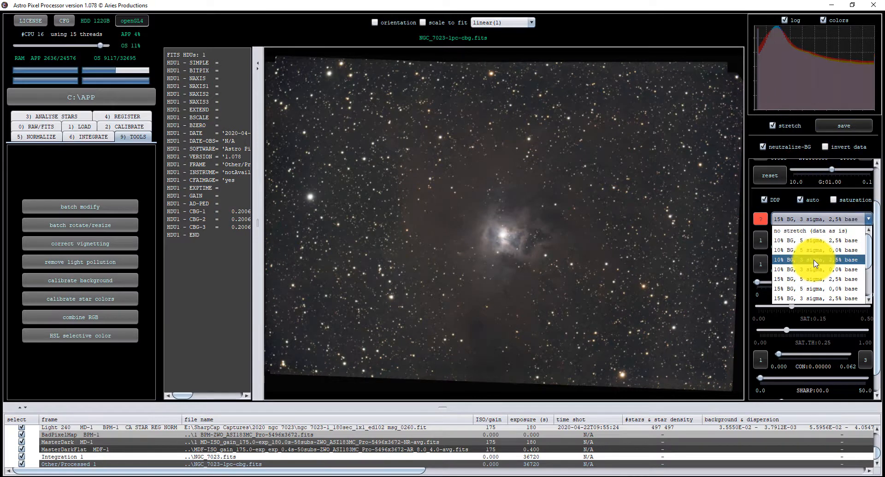
pyautogui.click(805, 233)
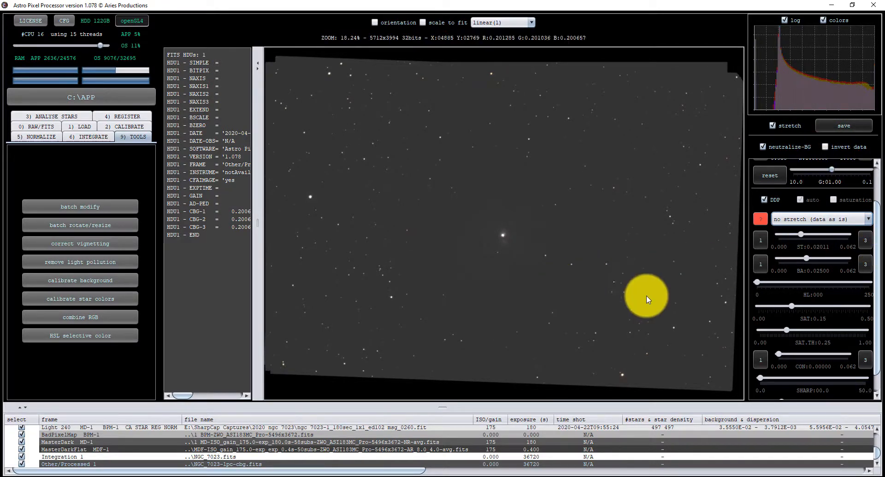
pyautogui.click(867, 220)
pyautogui.click(824, 285)
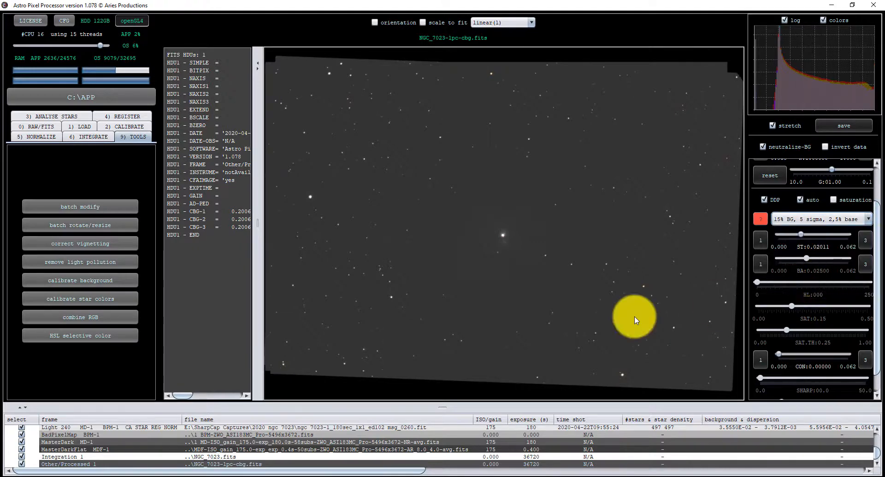